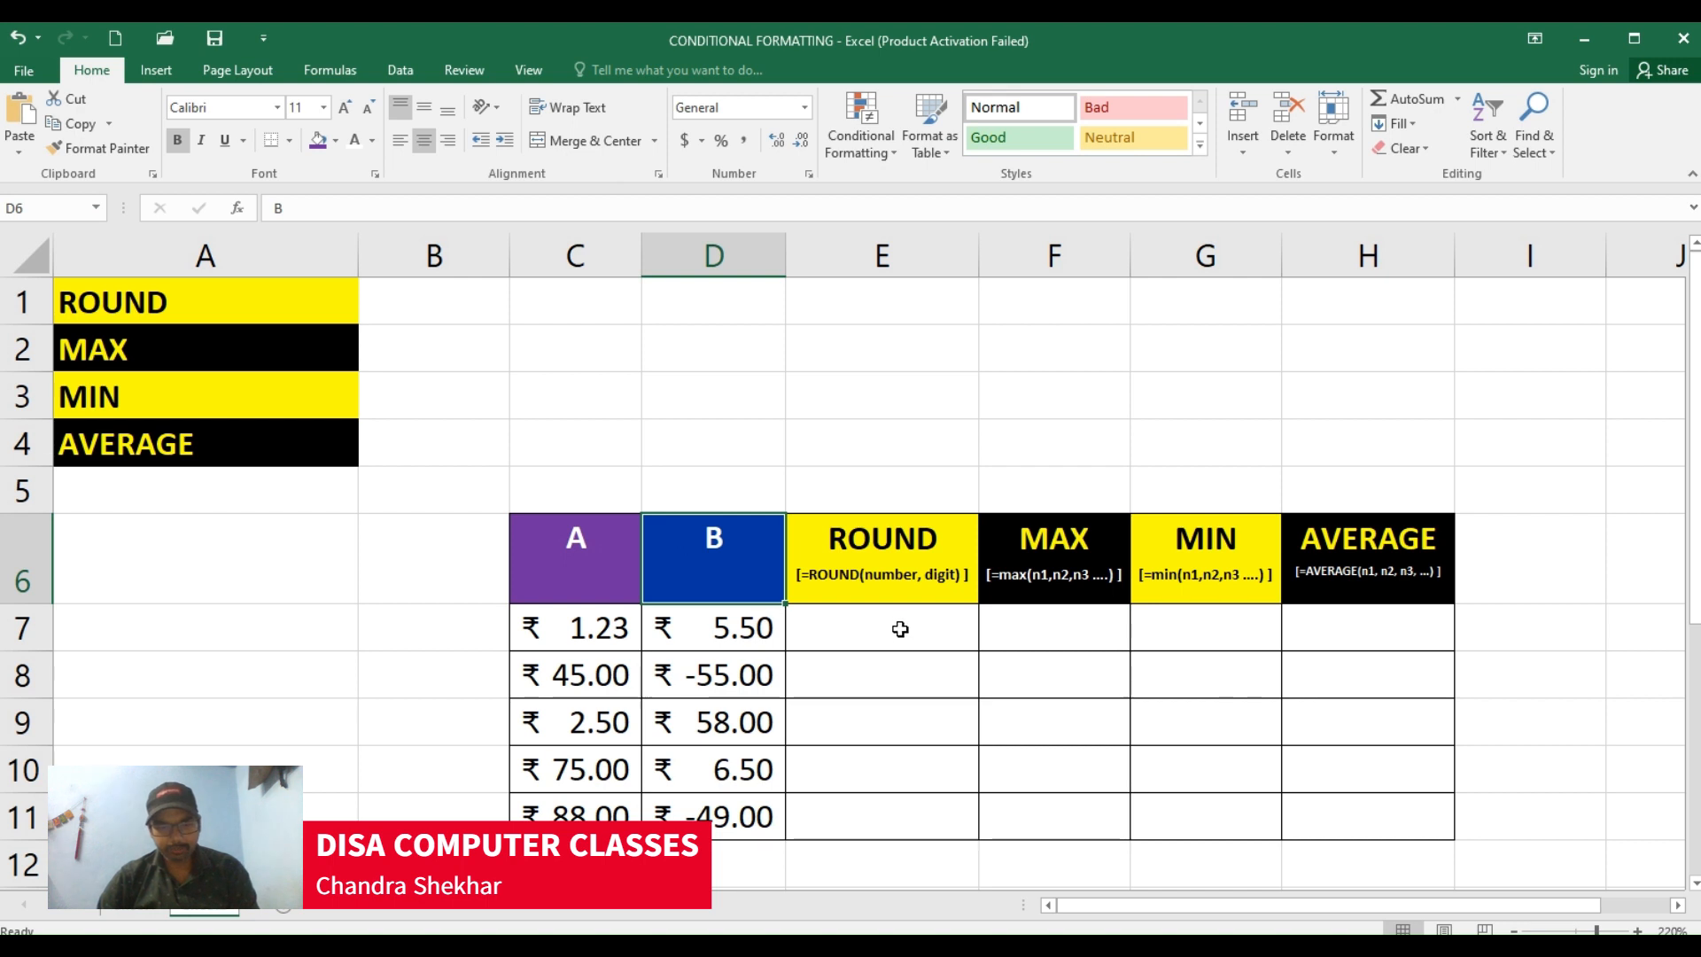
pyautogui.click(897, 627)
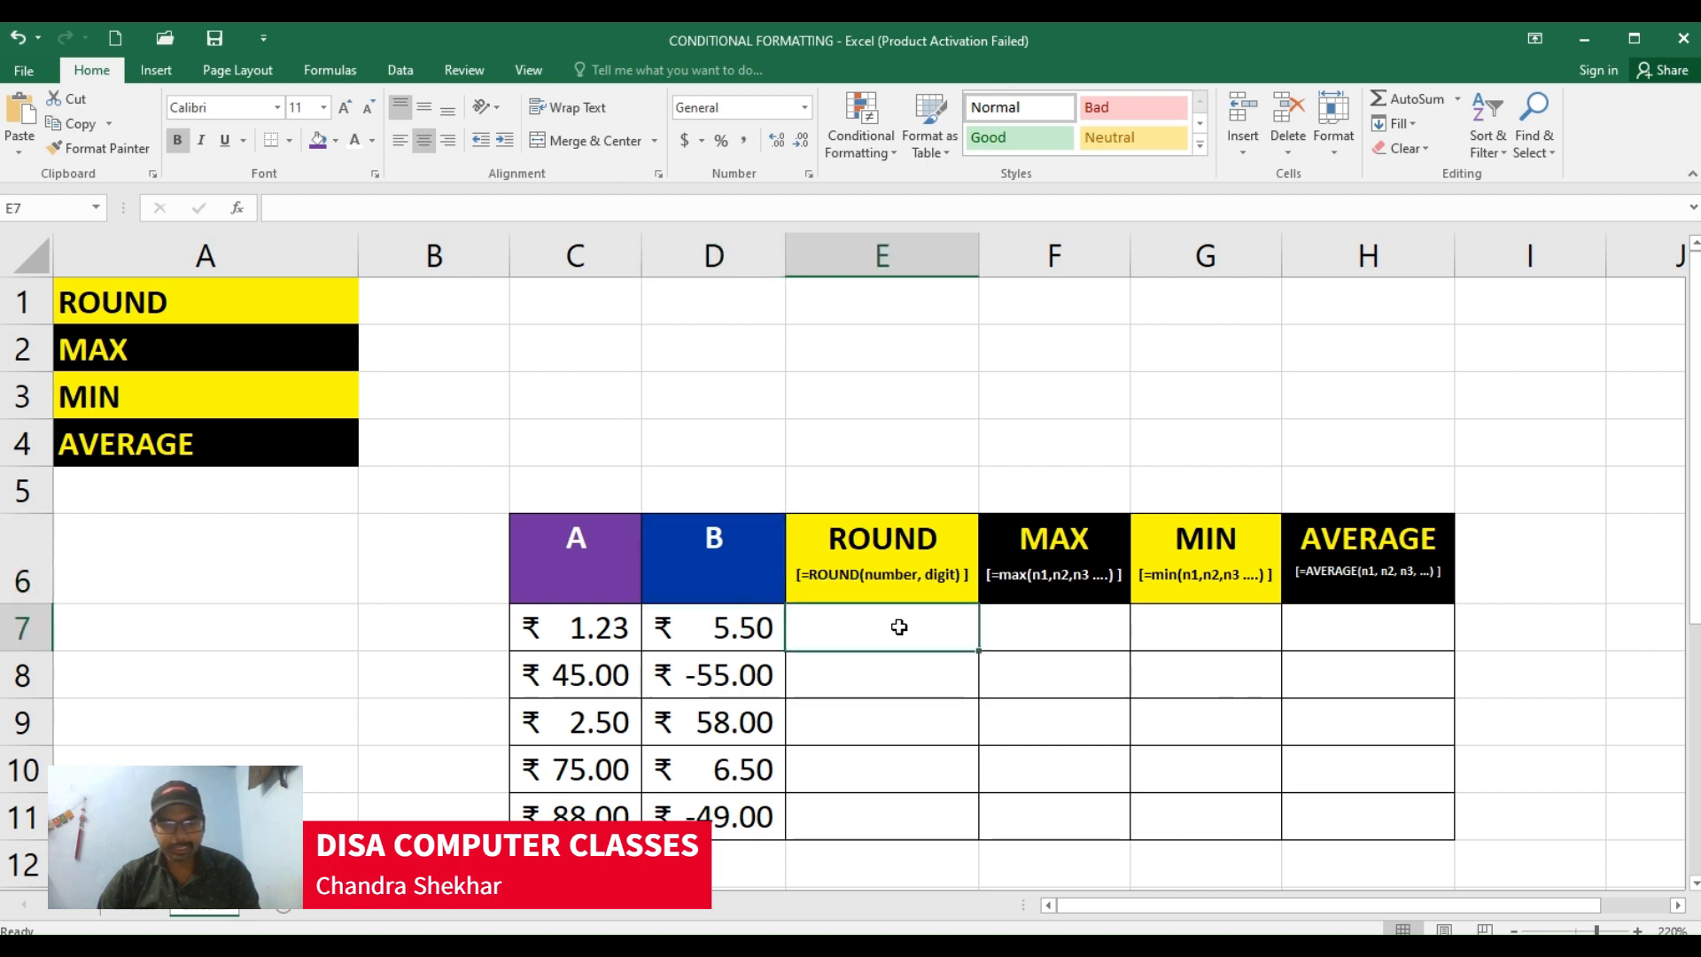
pyautogui.click(879, 559)
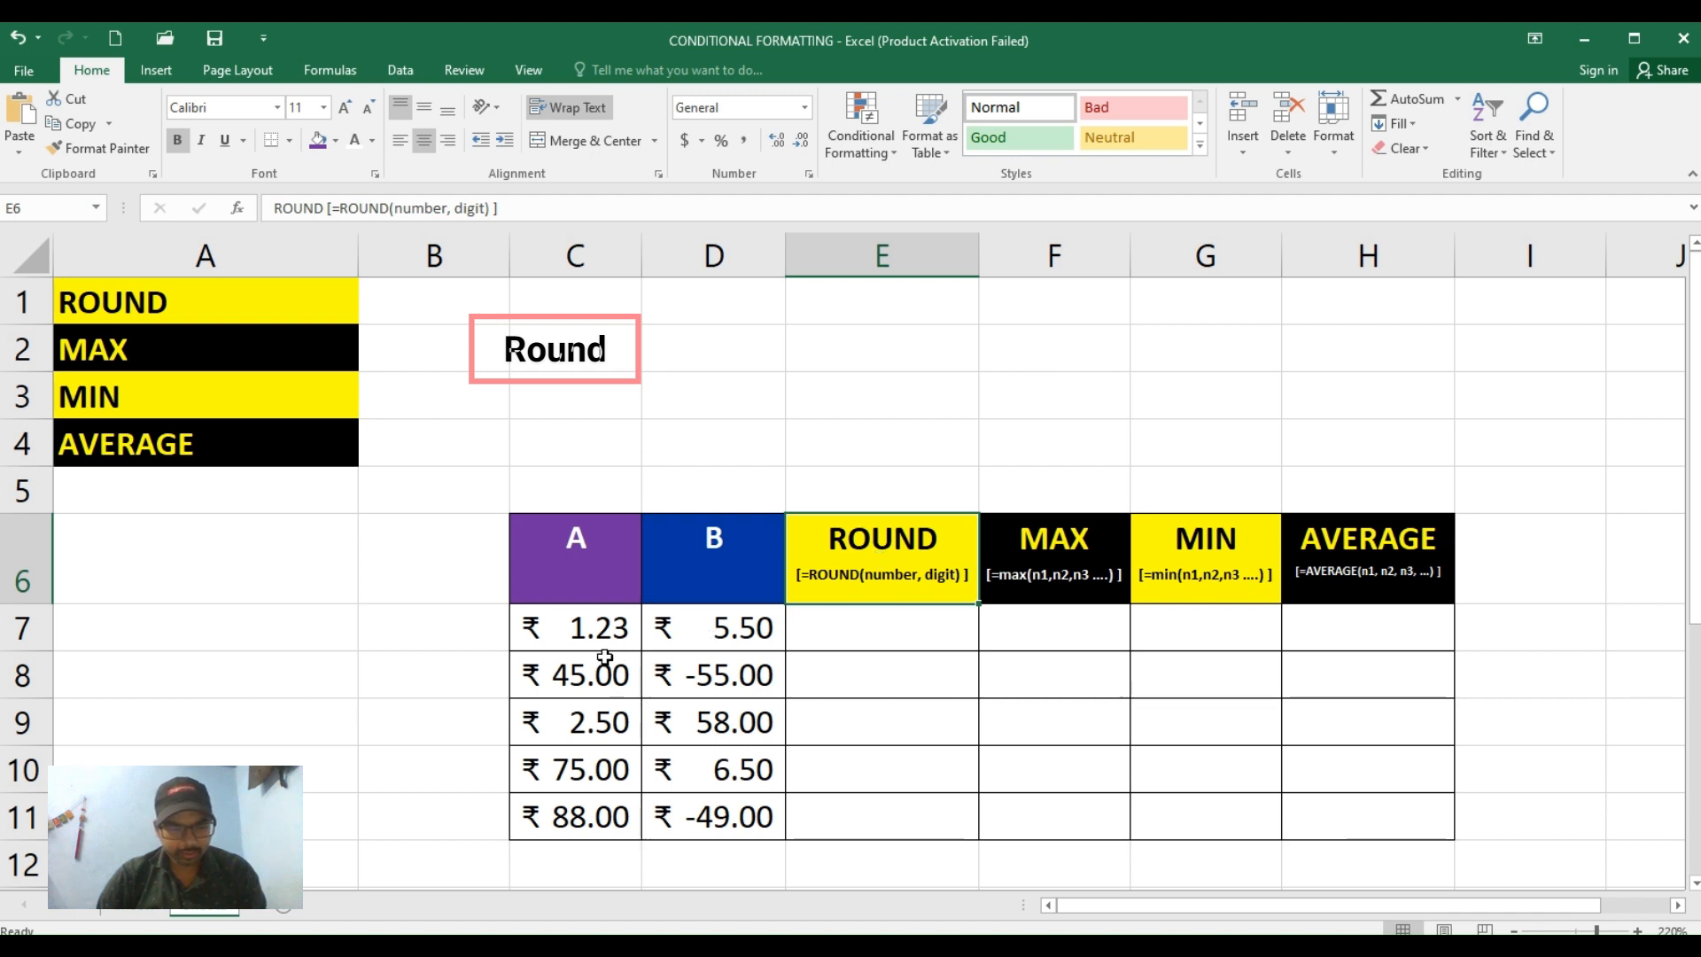
pyautogui.moveTo(590, 630); pyautogui.dragTo(595, 799)
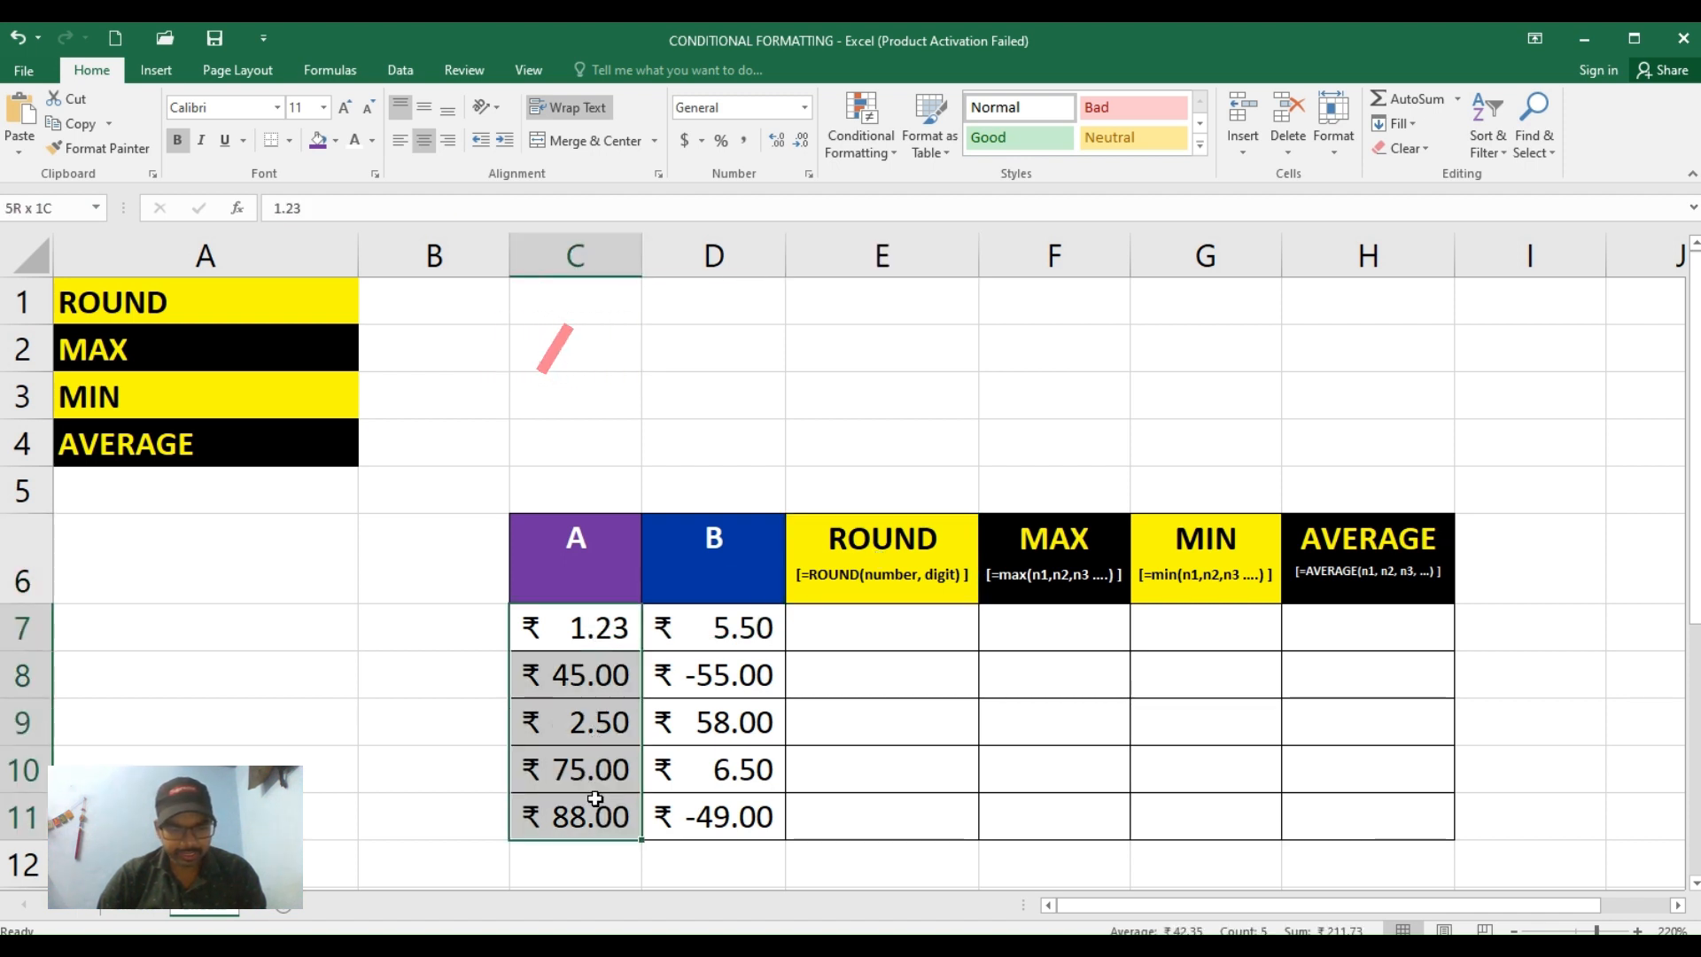
pyautogui.moveTo(679, 630); pyautogui.dragTo(672, 790)
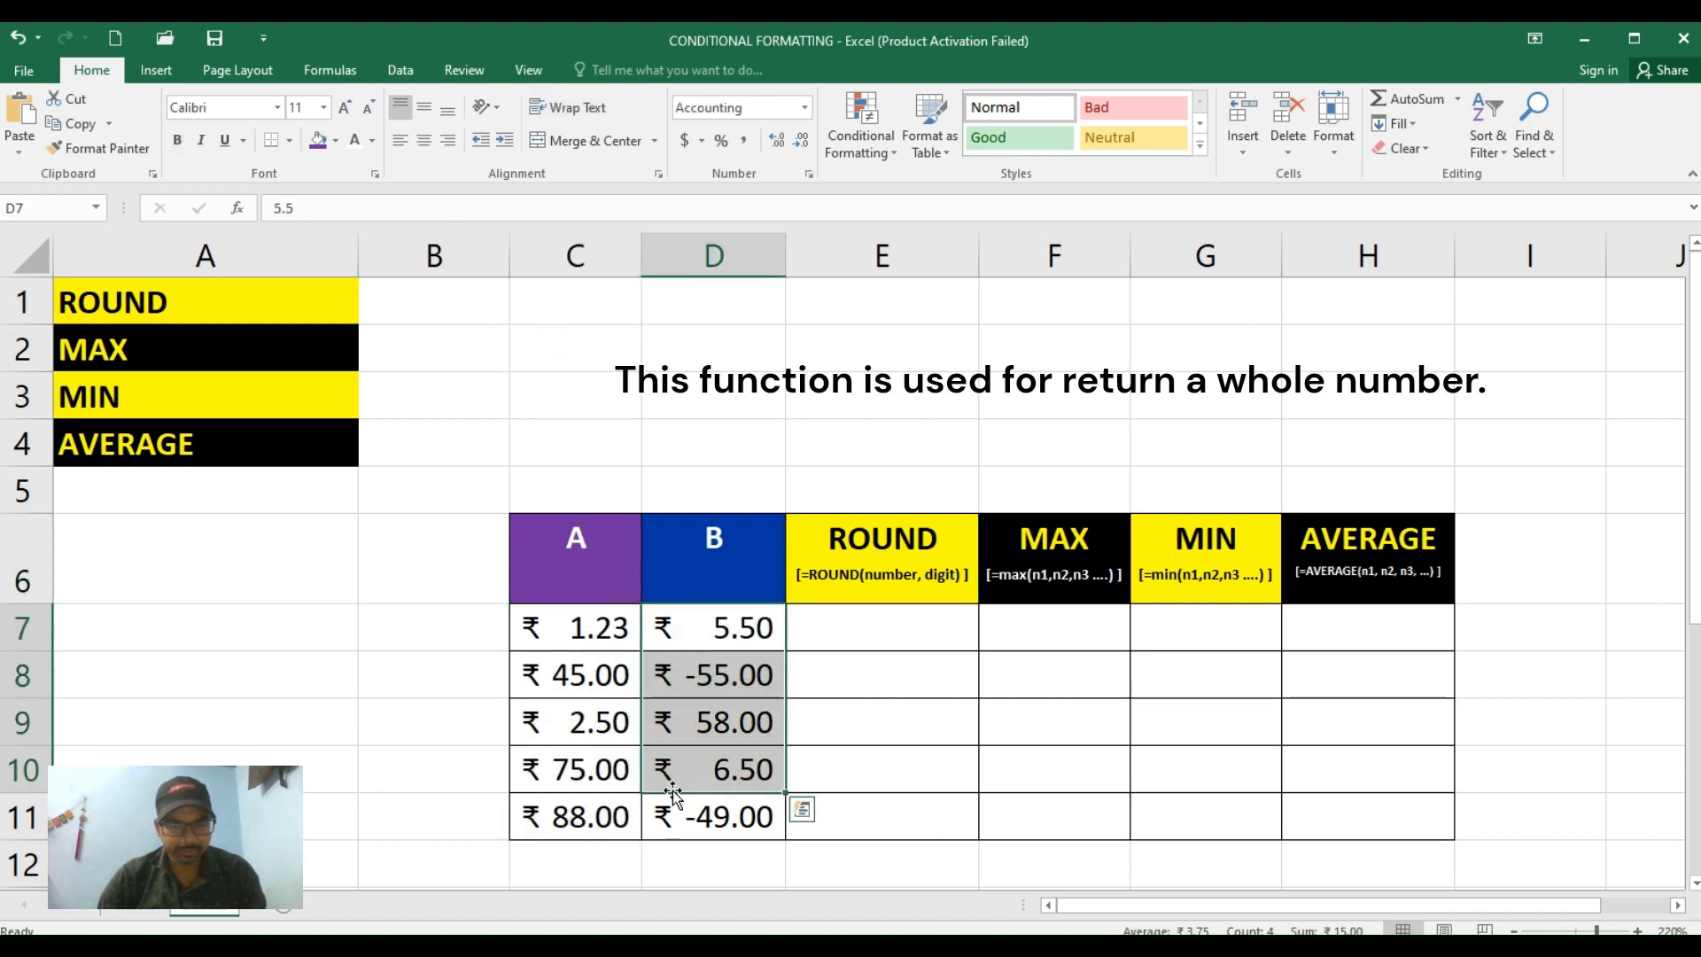
pyautogui.click(586, 629)
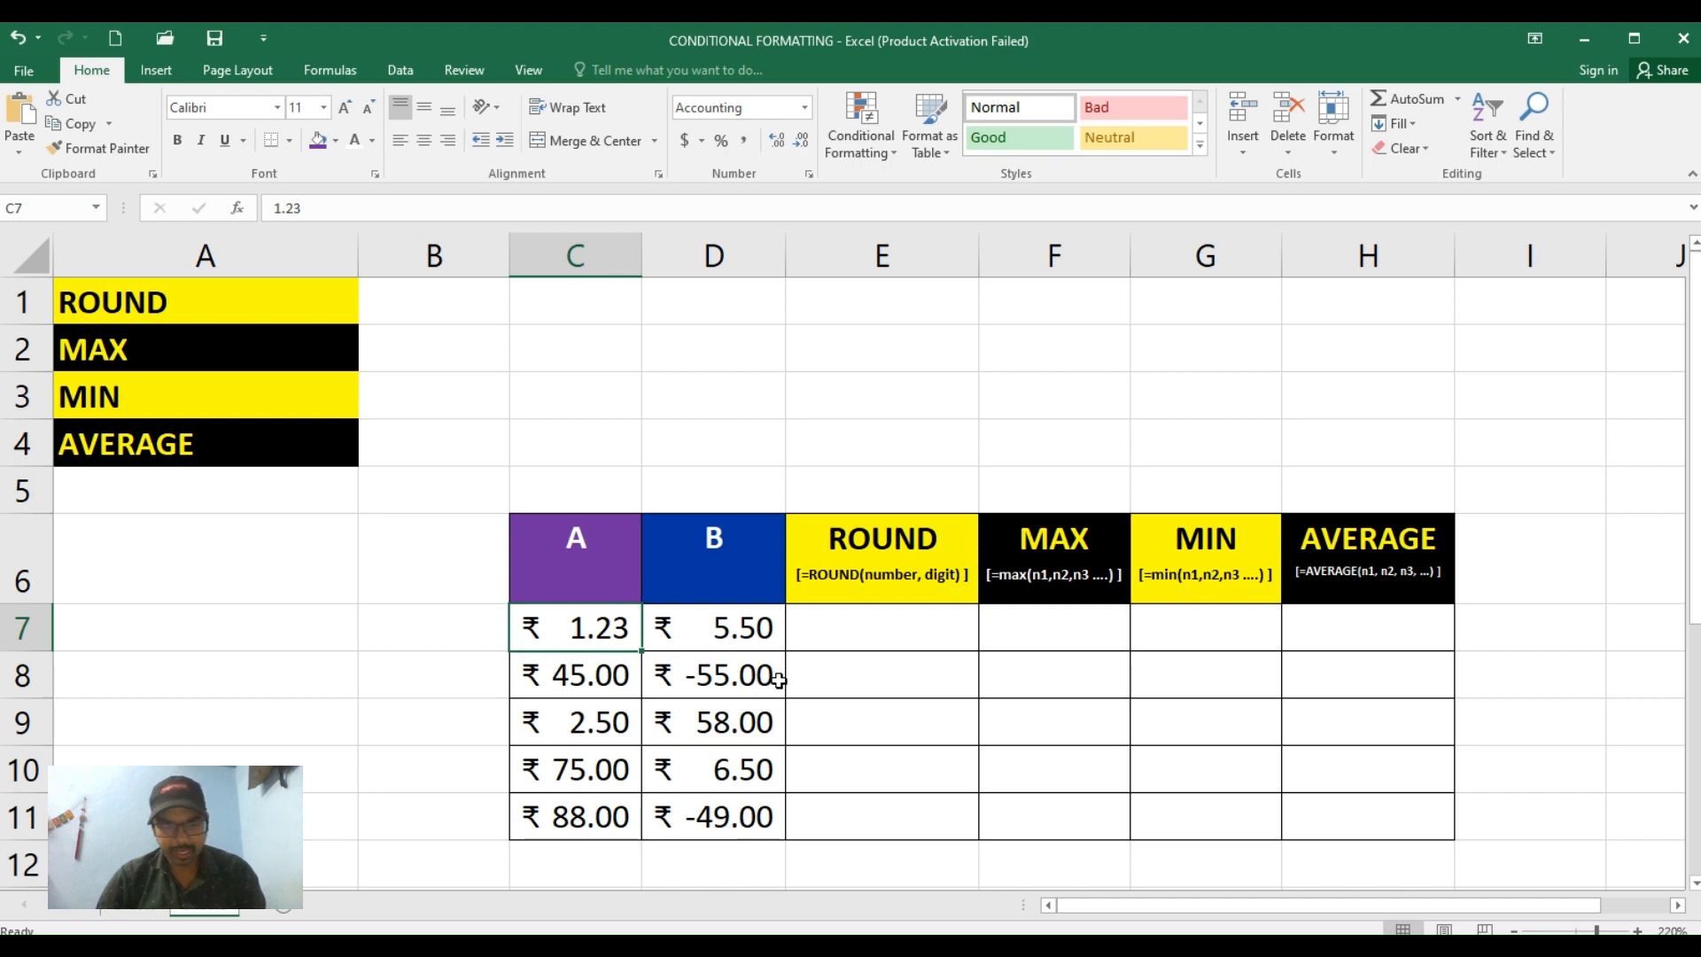
pyautogui.click(830, 630)
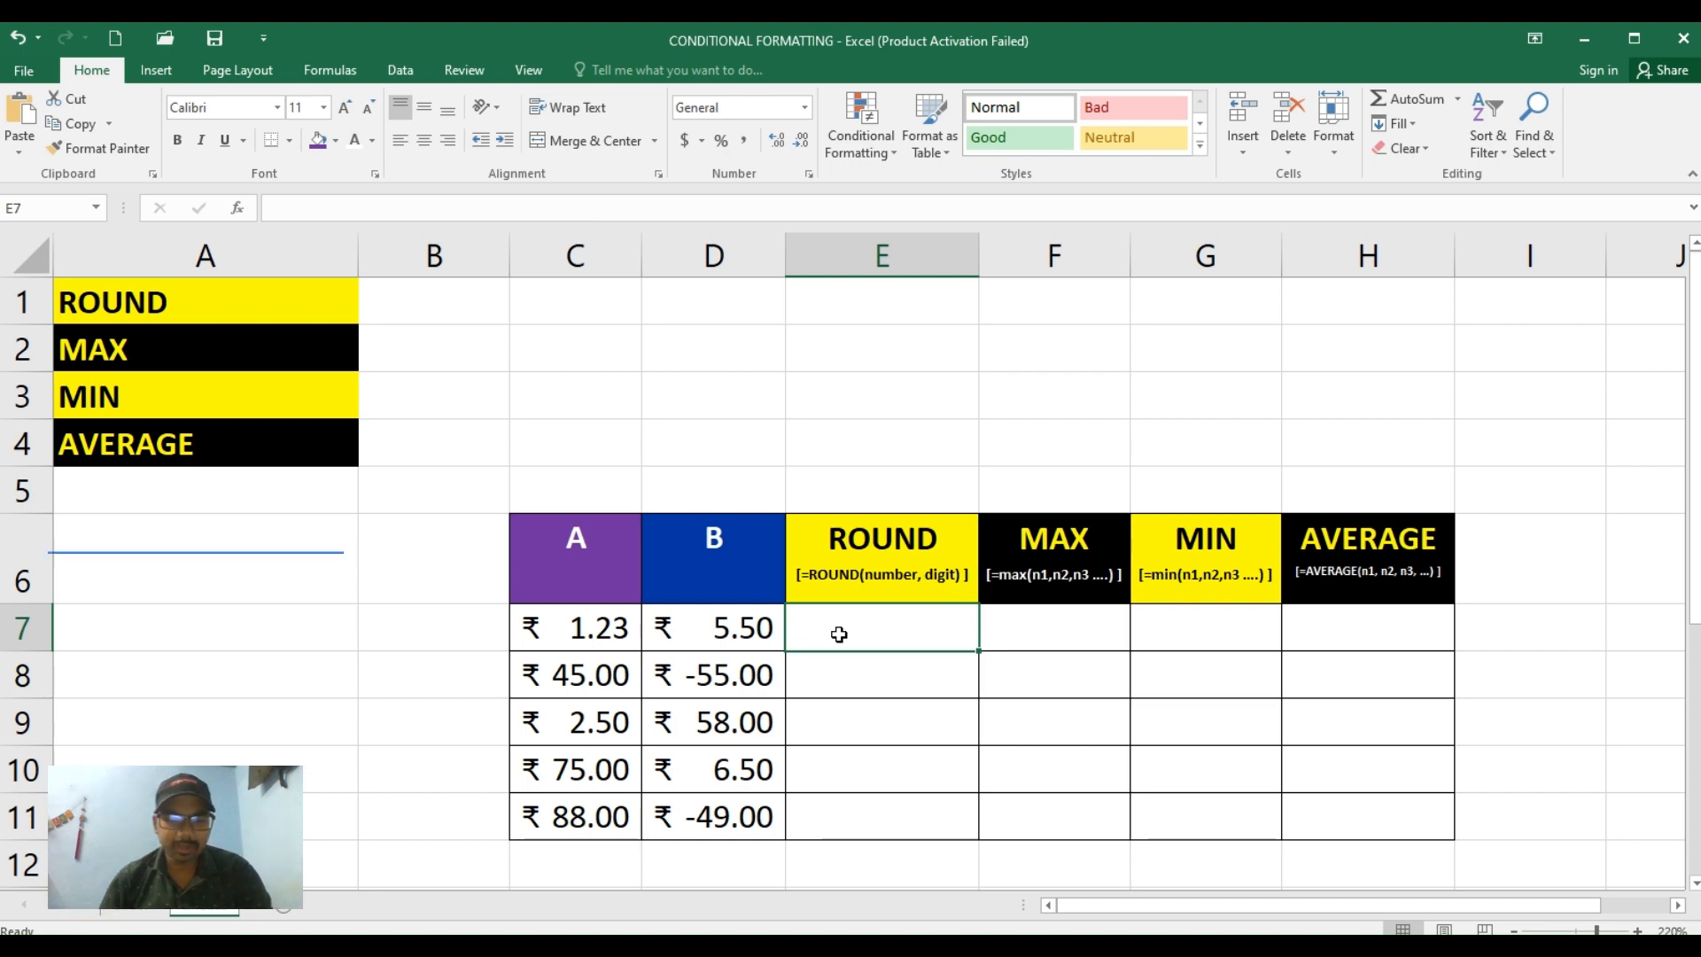
pyautogui.click(886, 546)
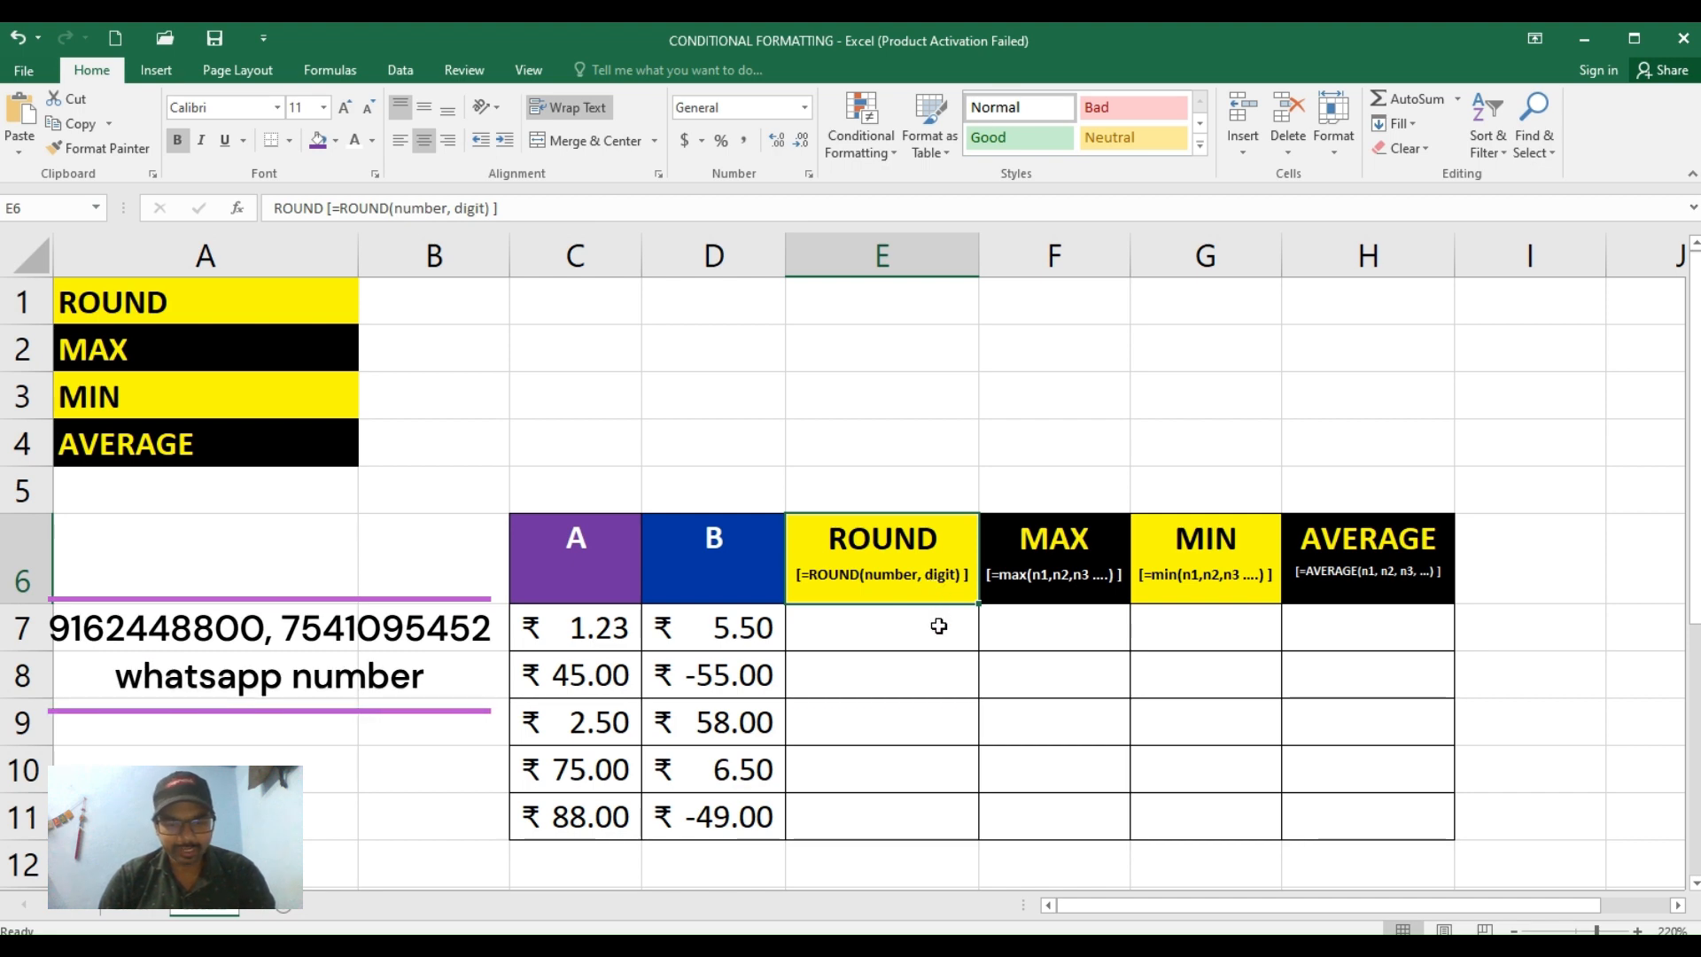
# Step: Enter the formula =ROUND(C7,0) in cell E7 to round the first column A amount to a whole number
pyautogui.click(938, 626)
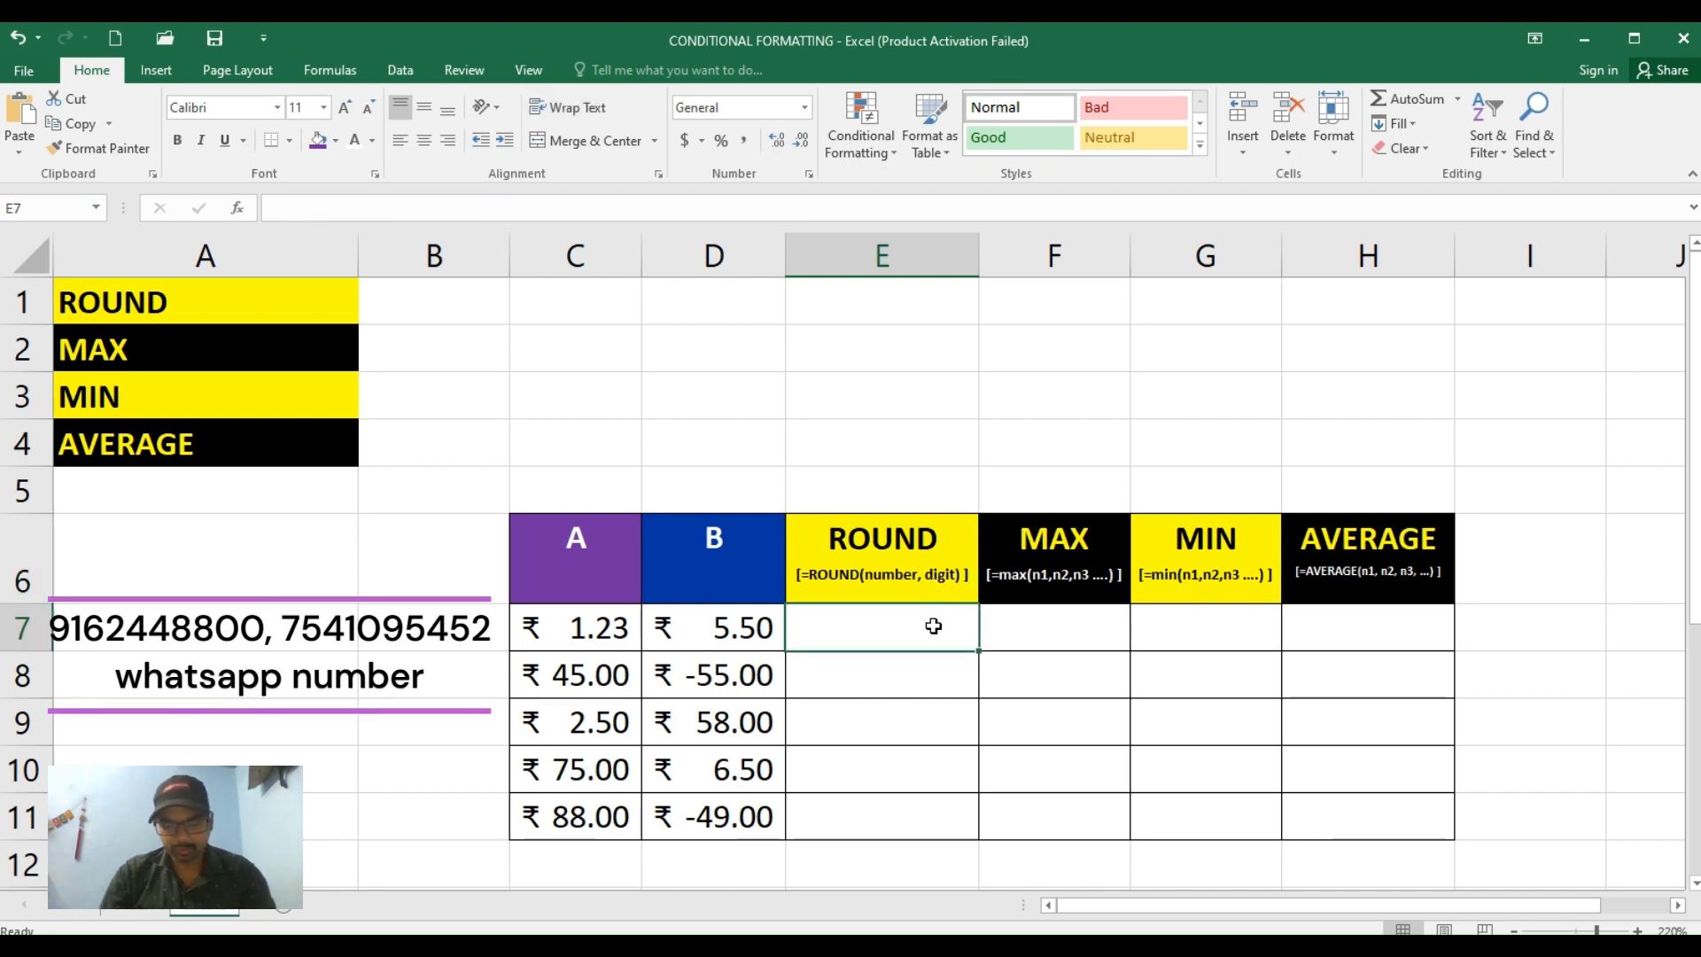
pyautogui.write('=')
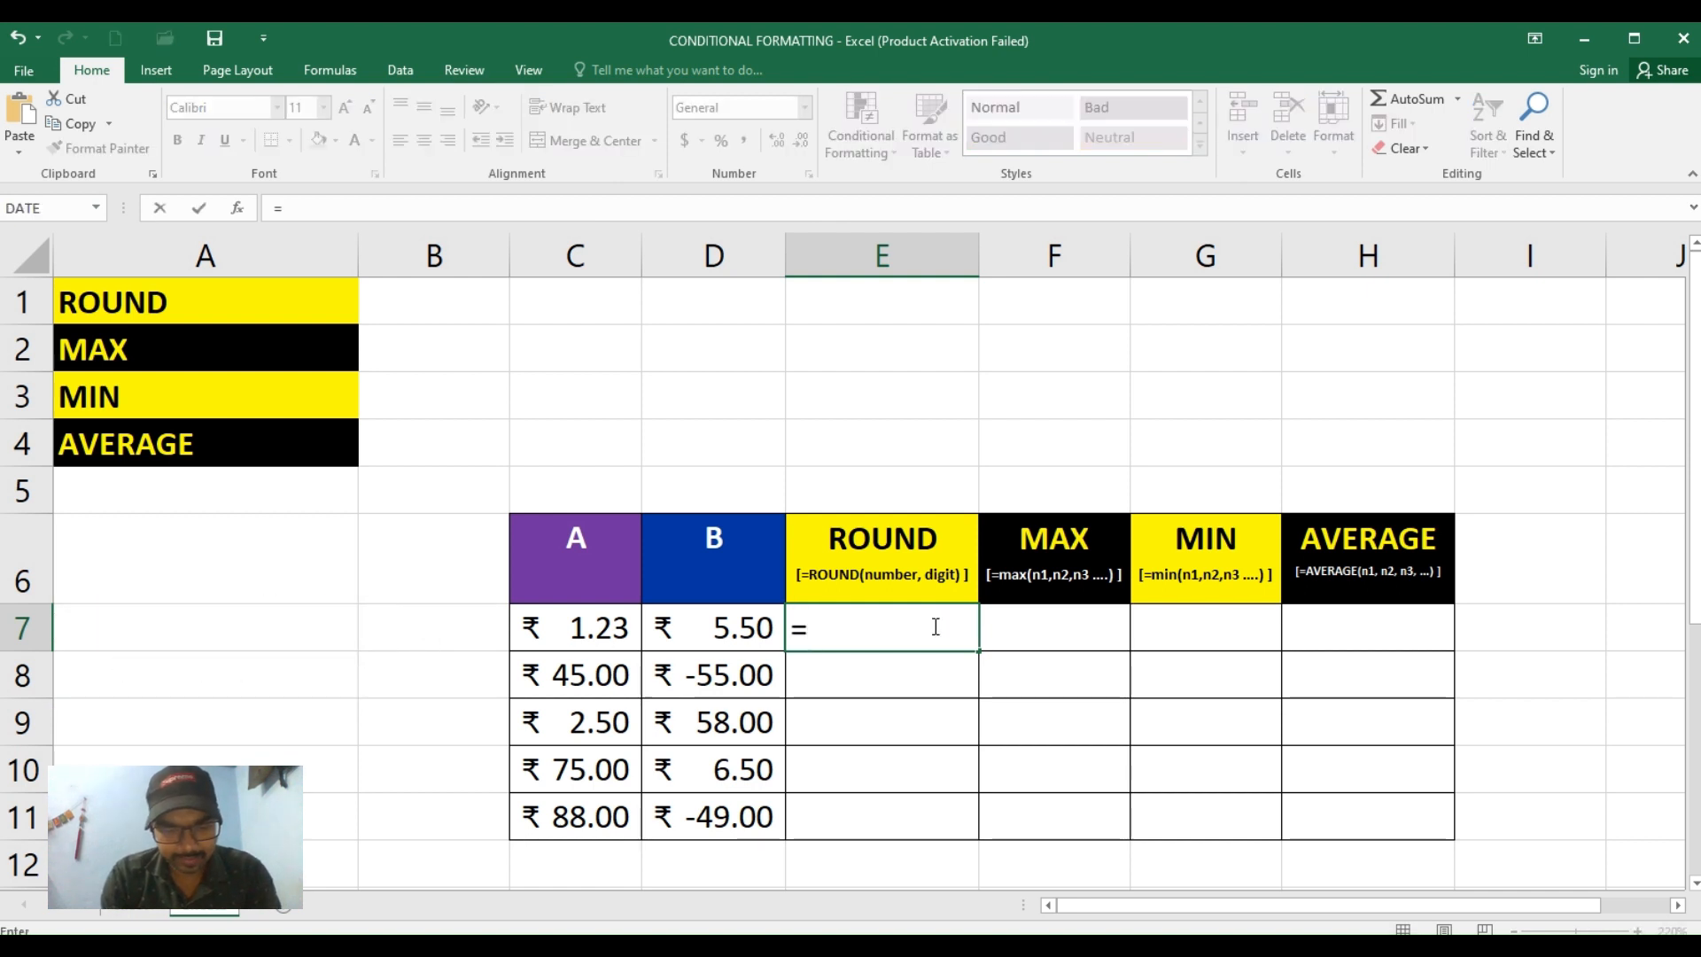
pyautogui.write('ROUN')
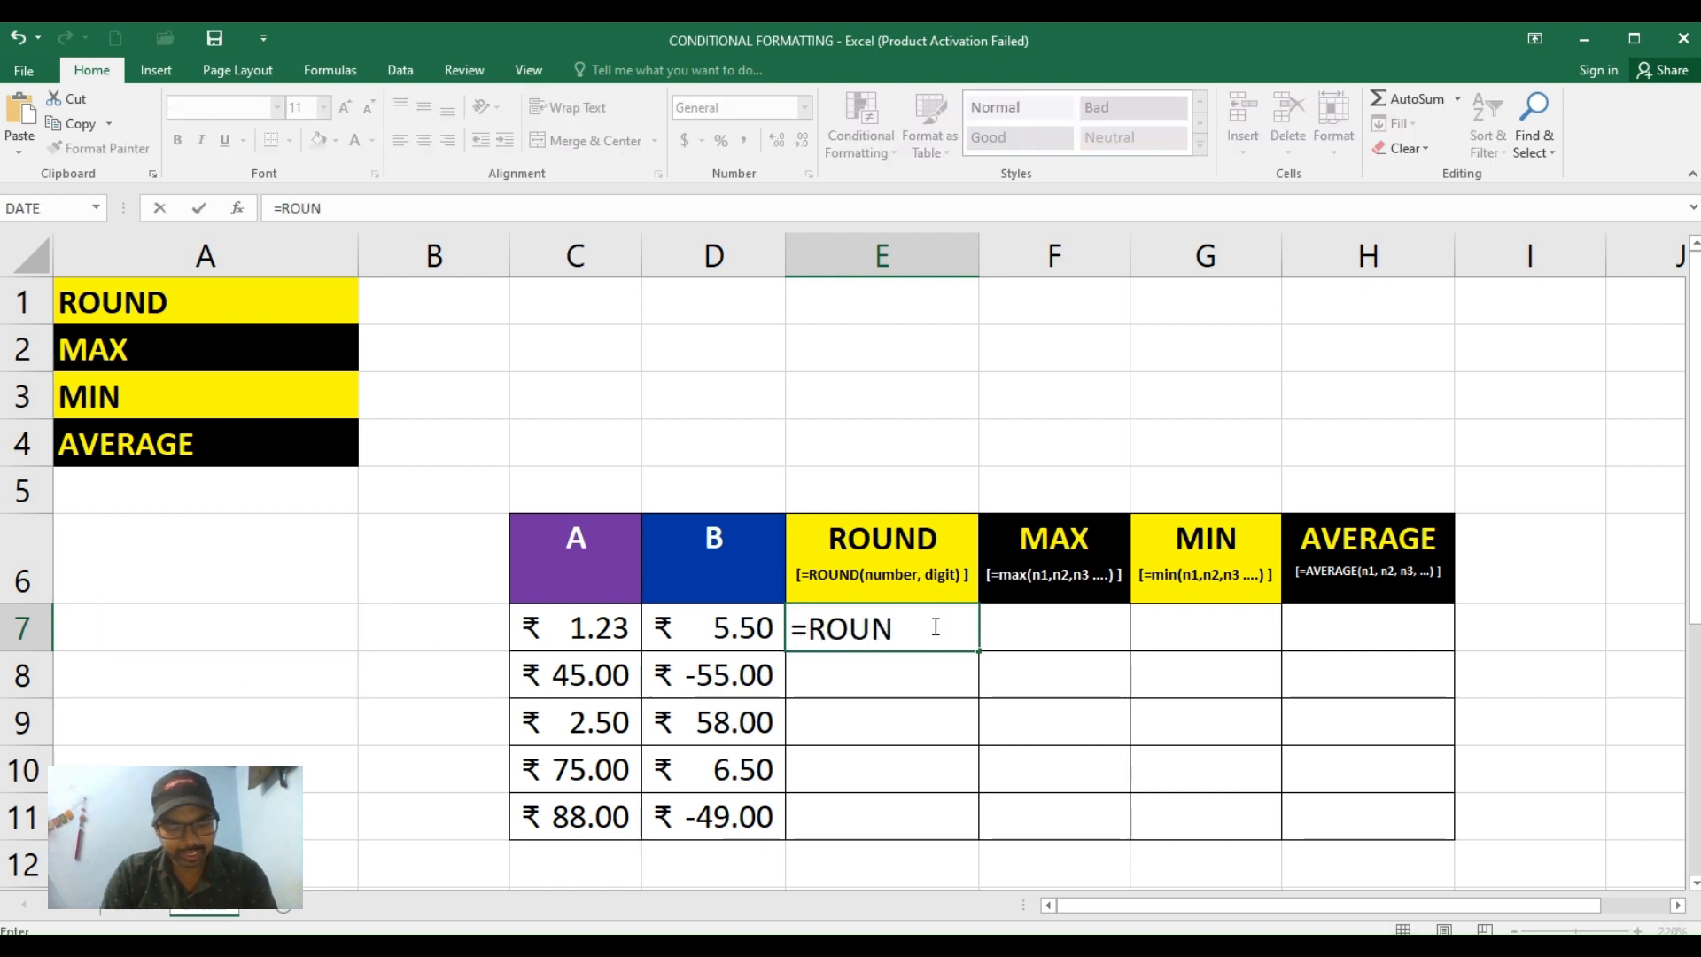
pyautogui.write('D(')
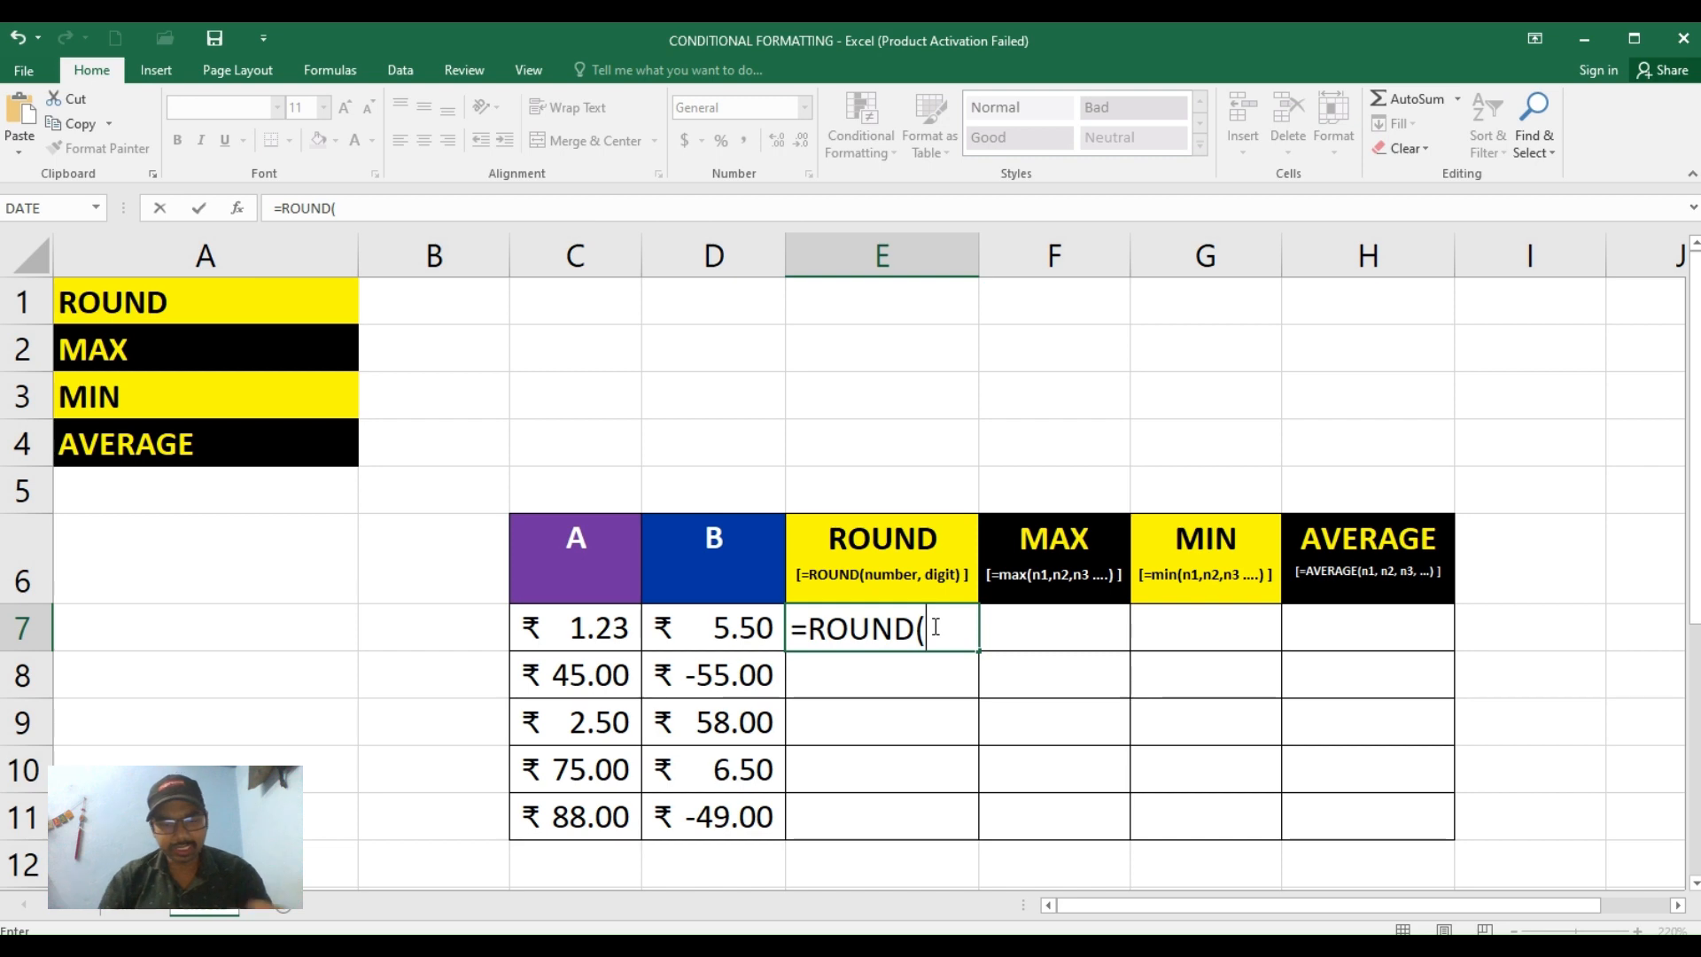
pyautogui.click(559, 633)
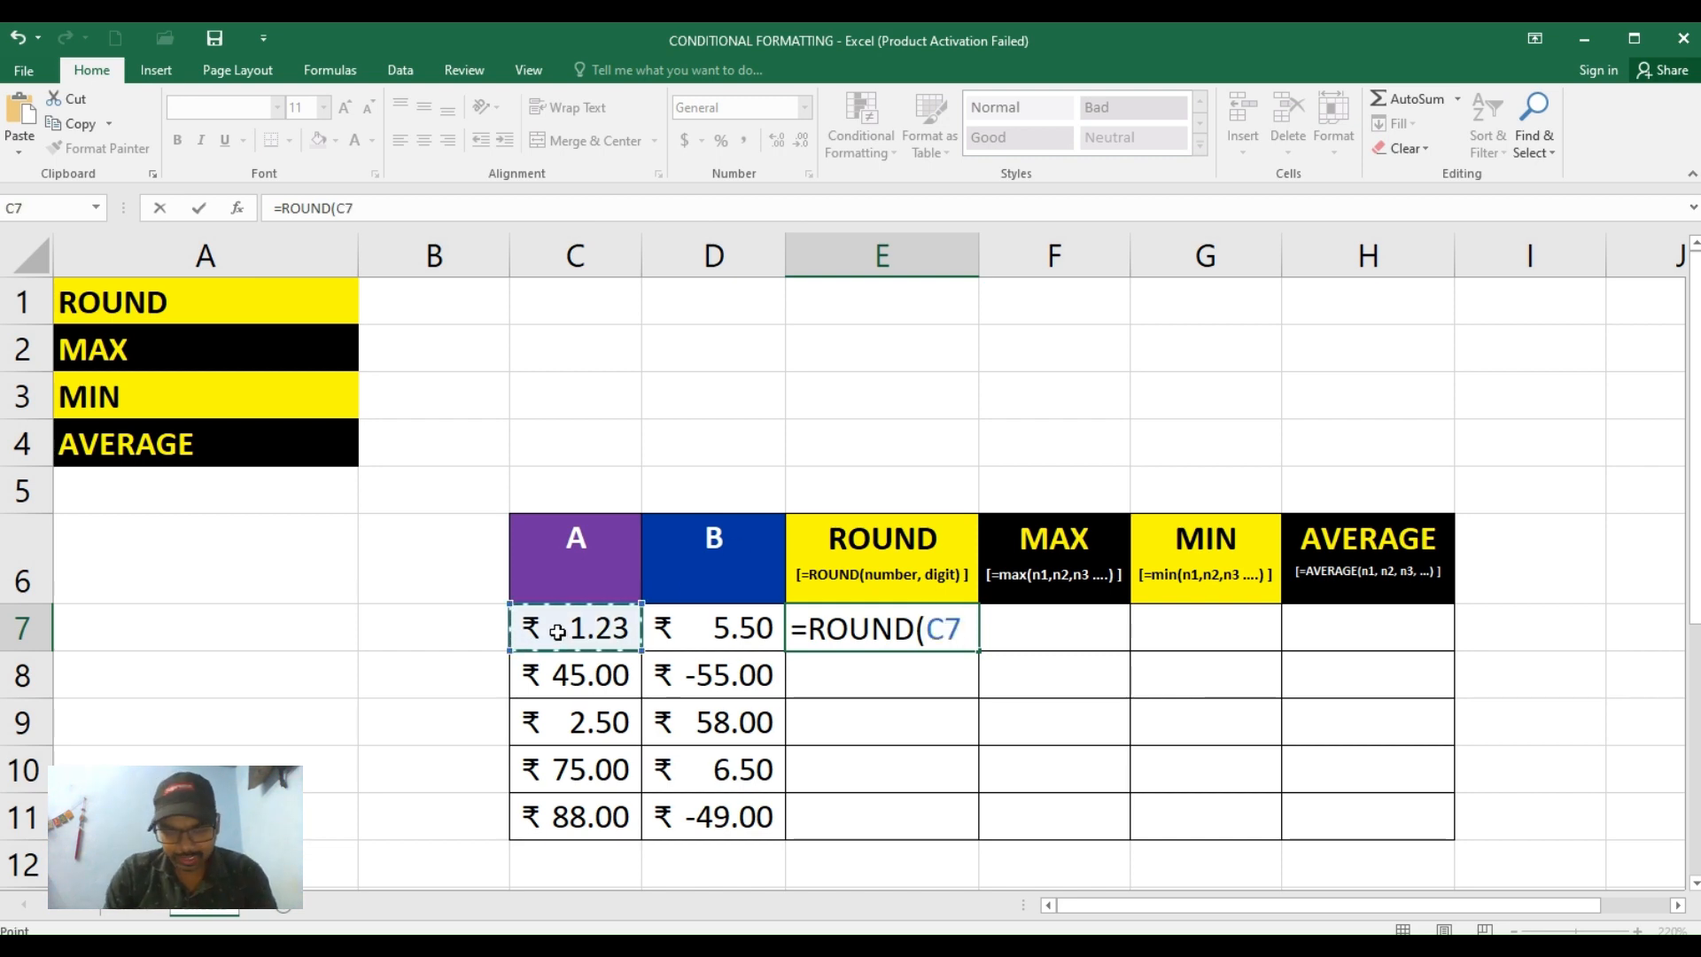
pyautogui.write(',')
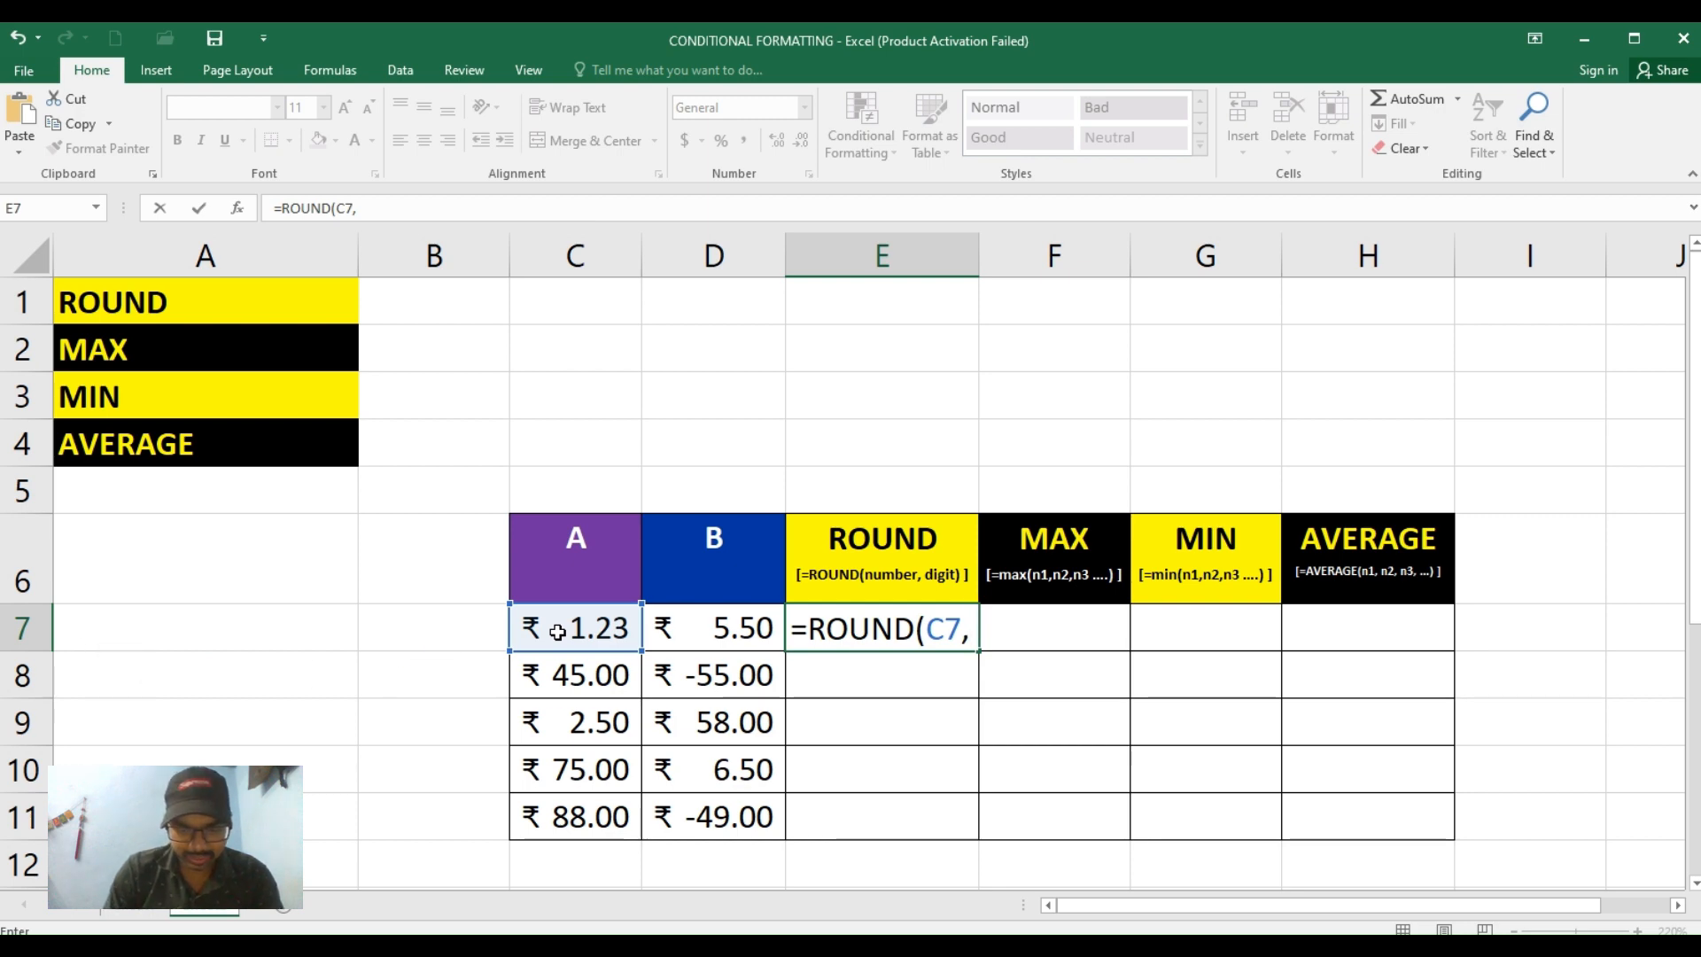
pyautogui.write('0')
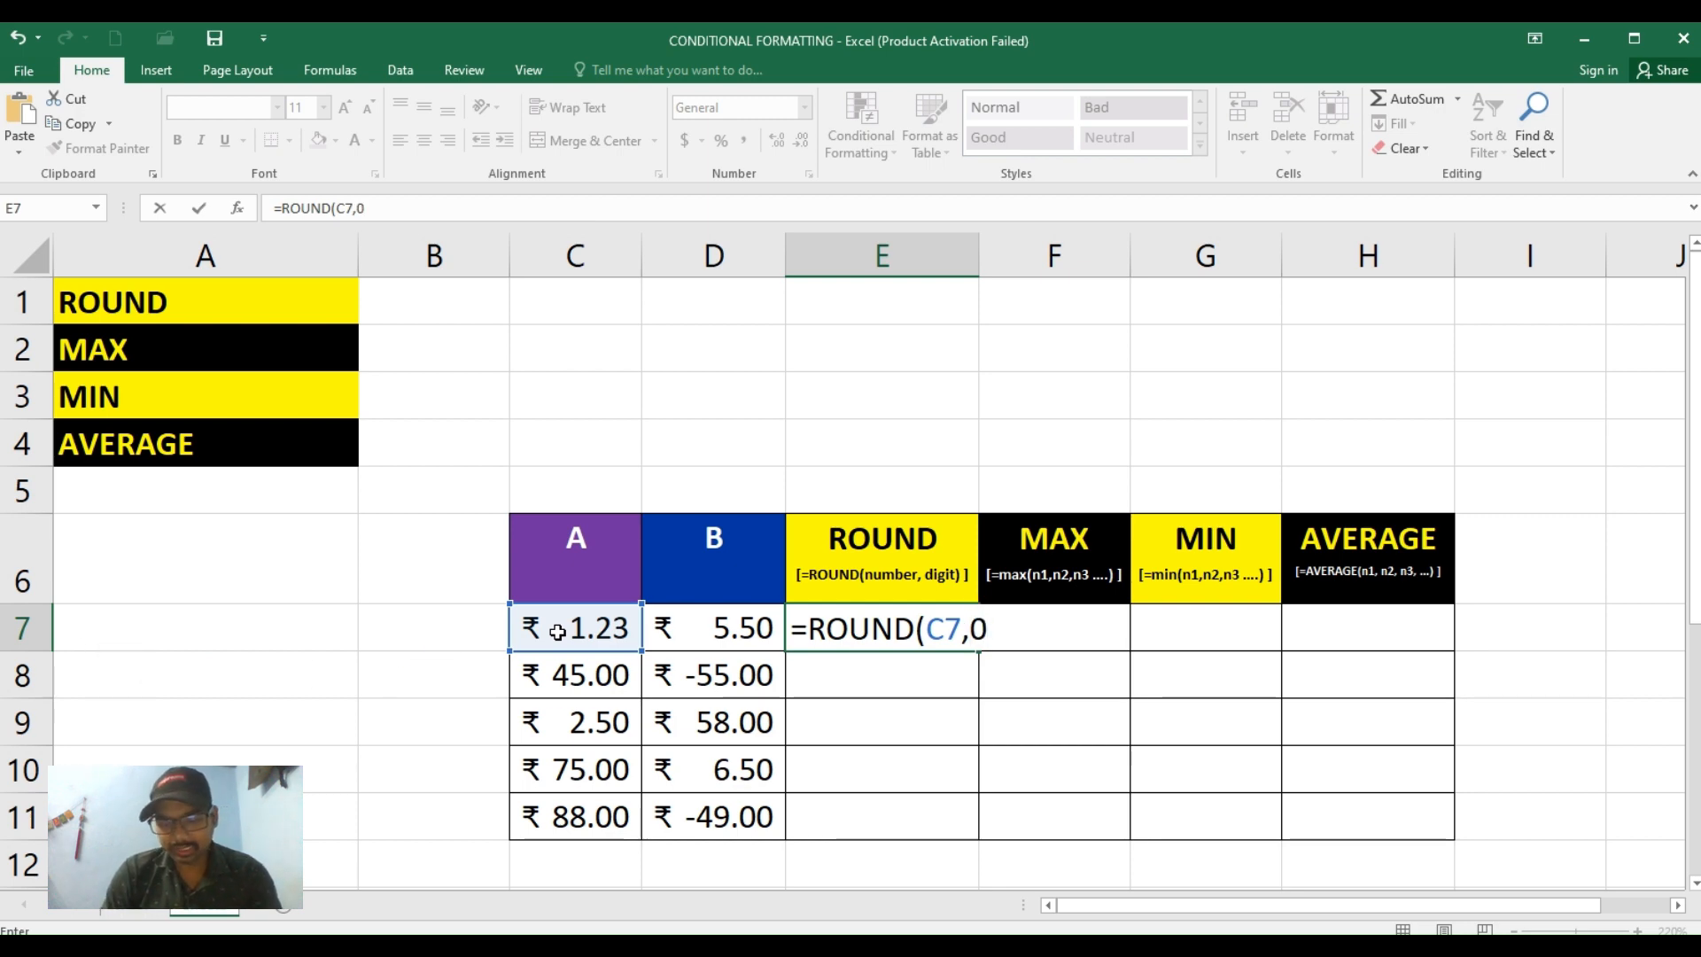
pyautogui.write(')')
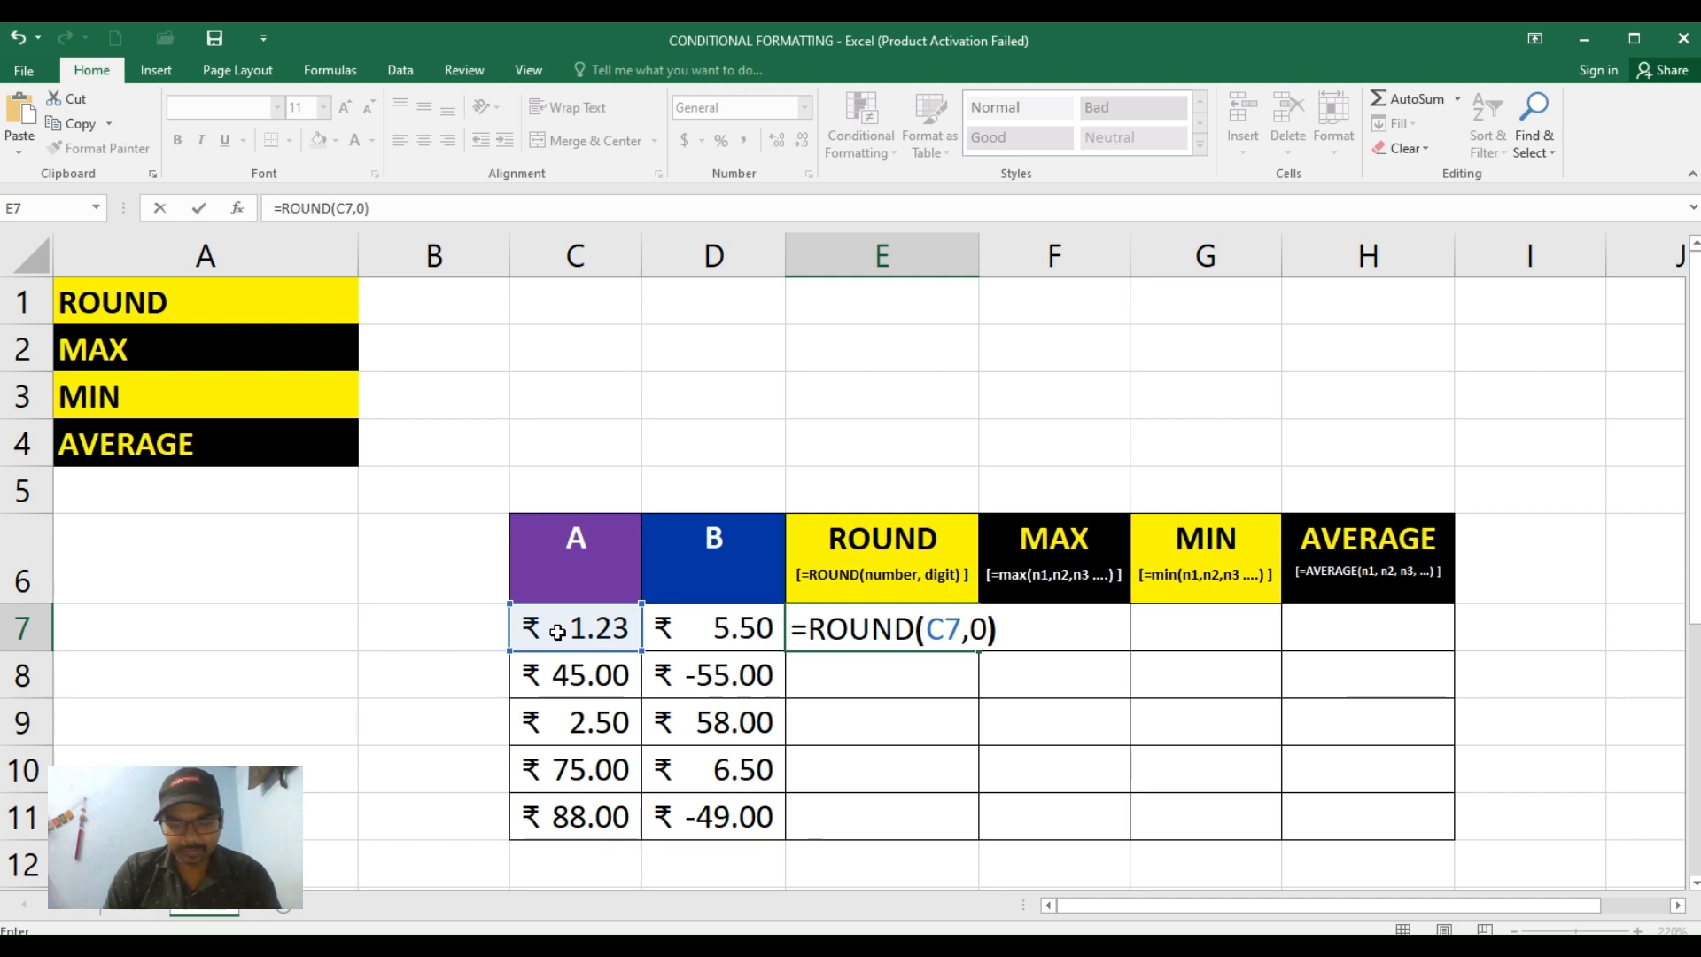
pyautogui.press('Return')
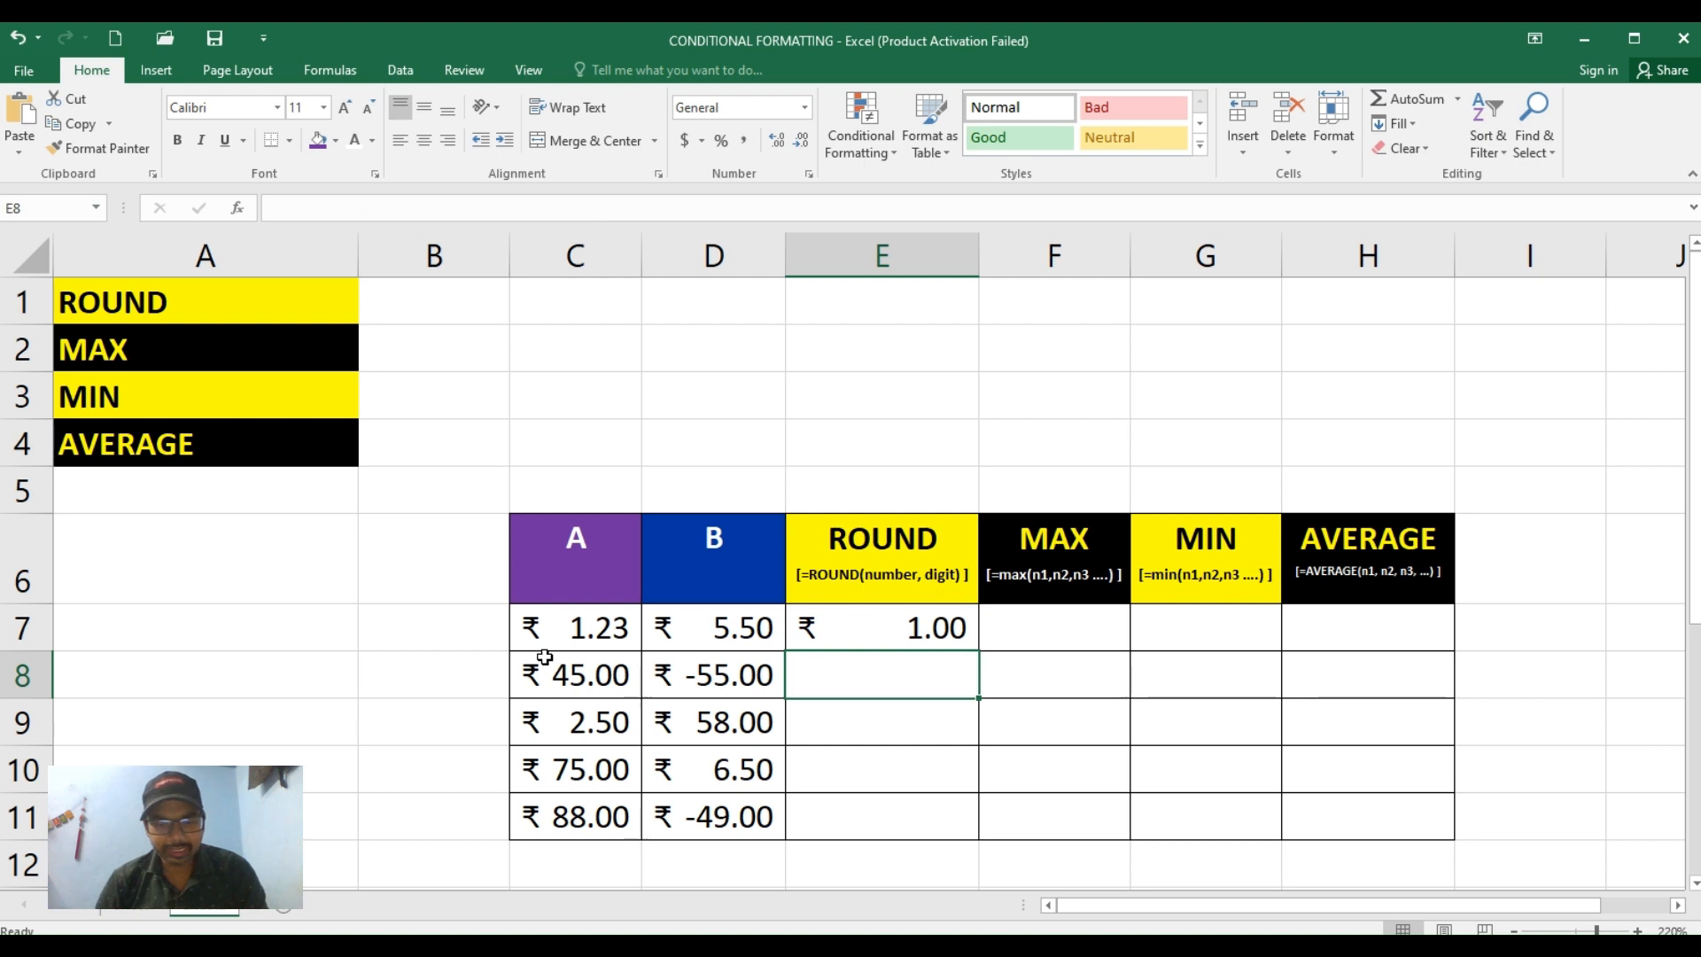
# Step: Fill the ROUND formula from E7 down through E11
pyautogui.click(873, 630)
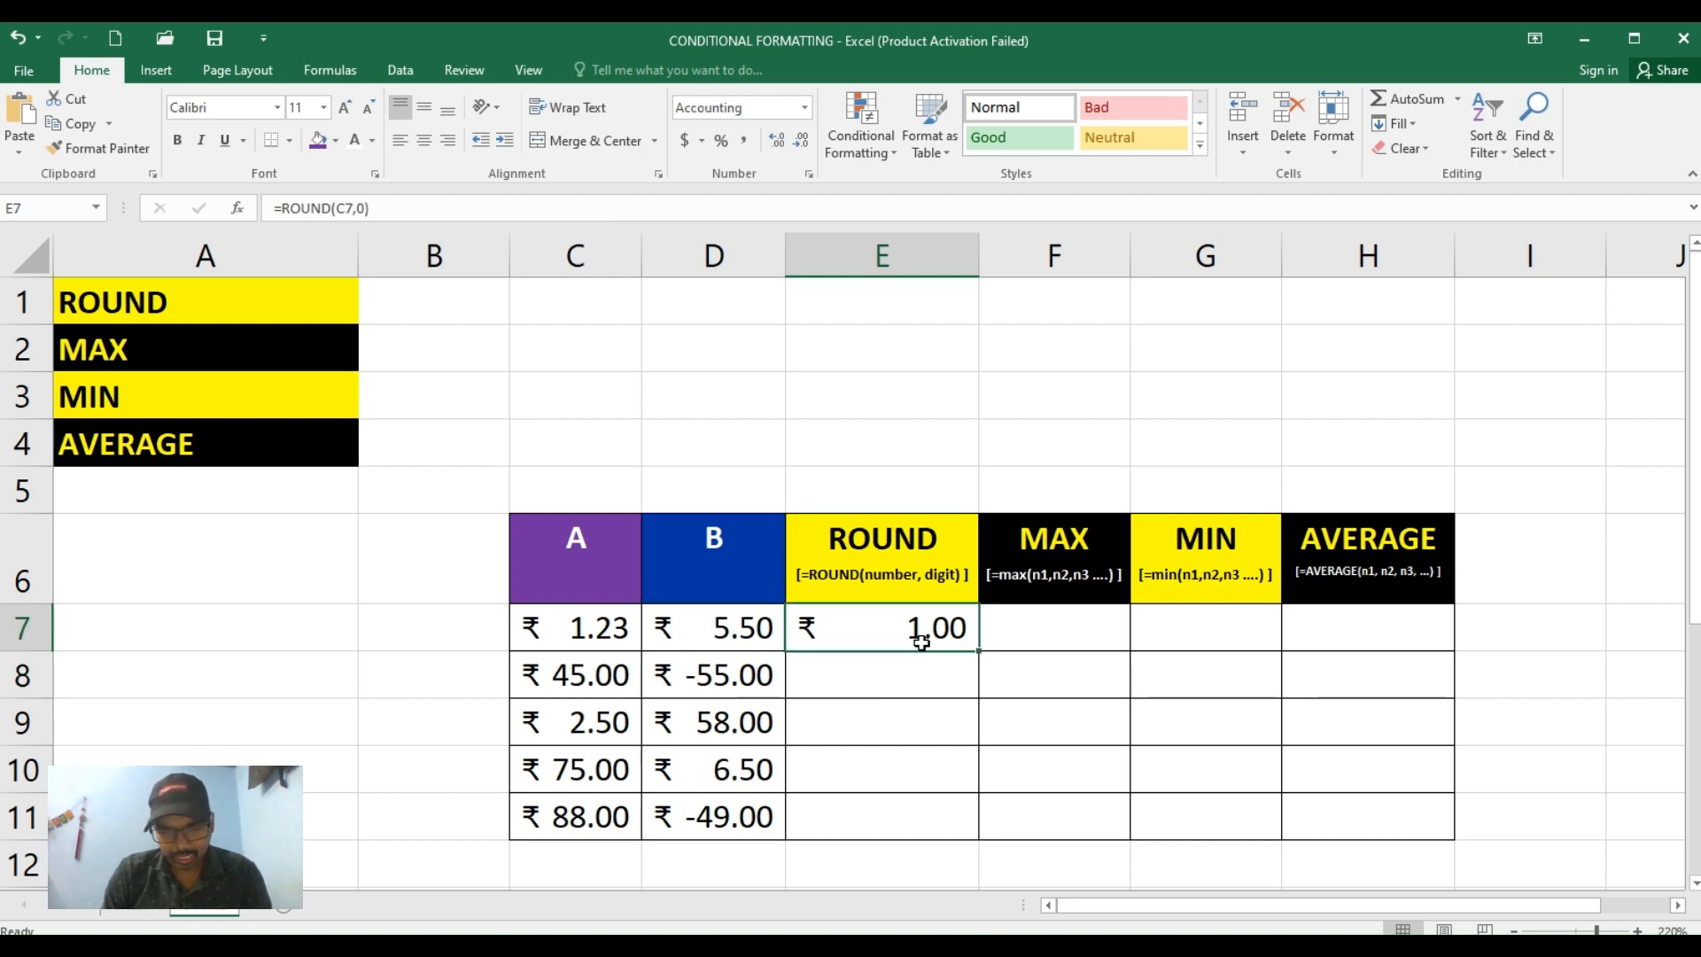
pyautogui.hotkey('shift', 'Down')
pyautogui.hotkey('shift', 'Down')
pyautogui.hotkey('shift', 'Down')
pyautogui.hotkey('shift', 'Down')
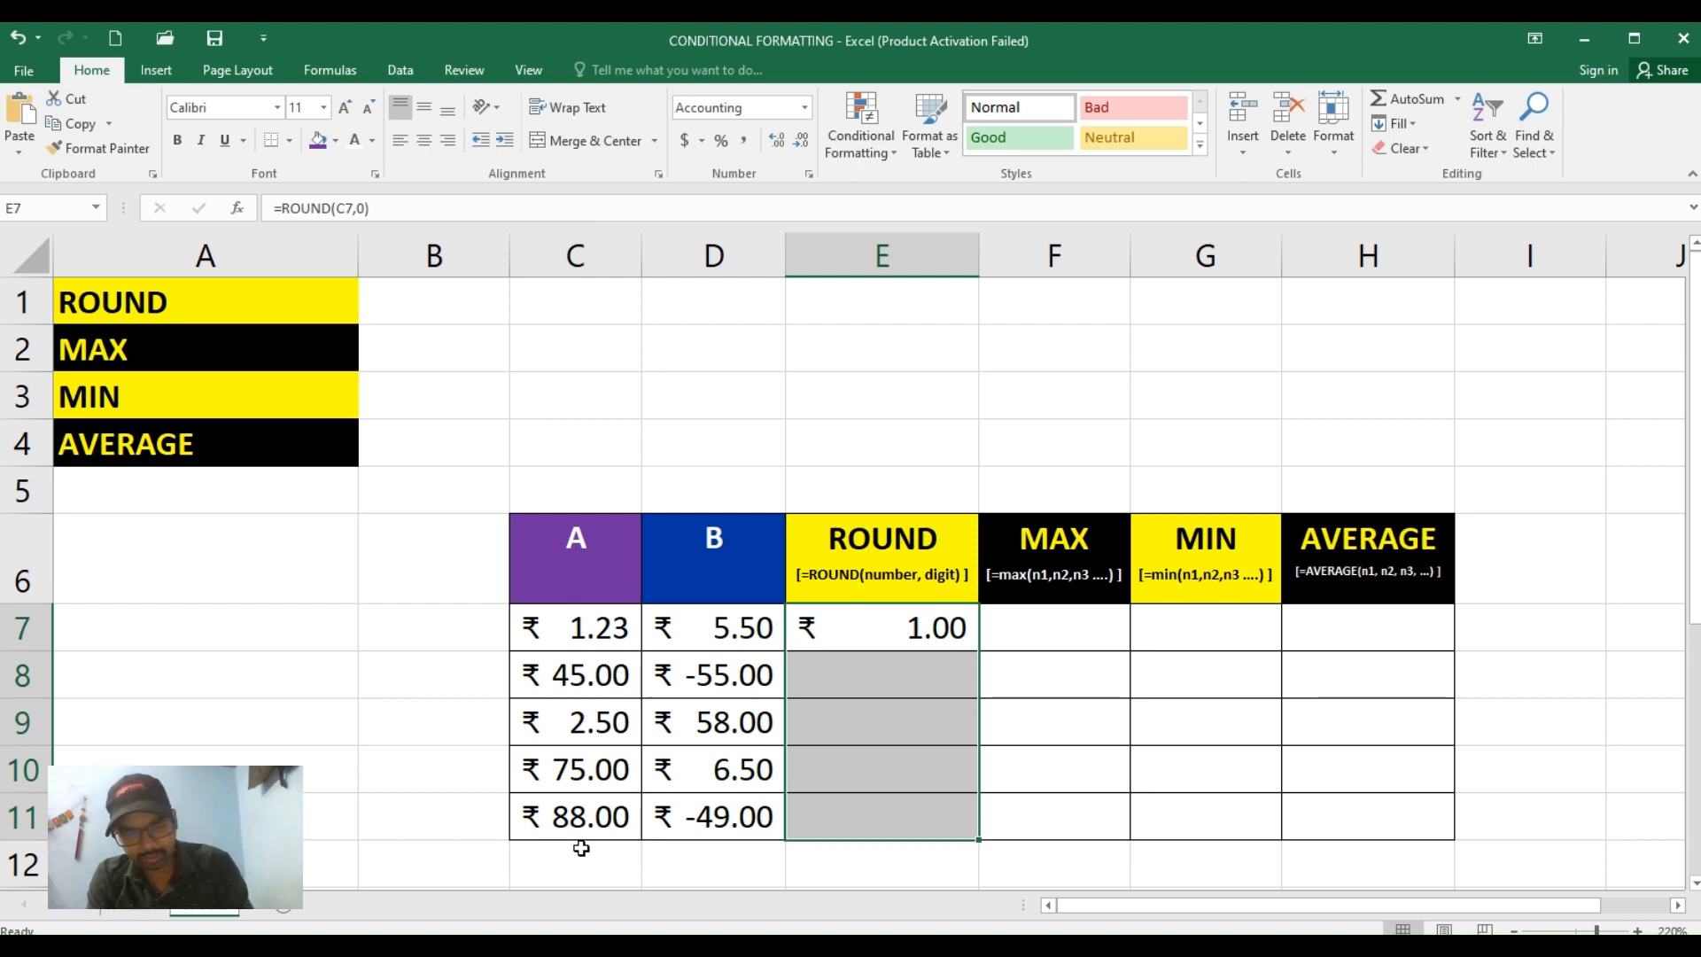
pyautogui.hotkey('ctrl', 'd')
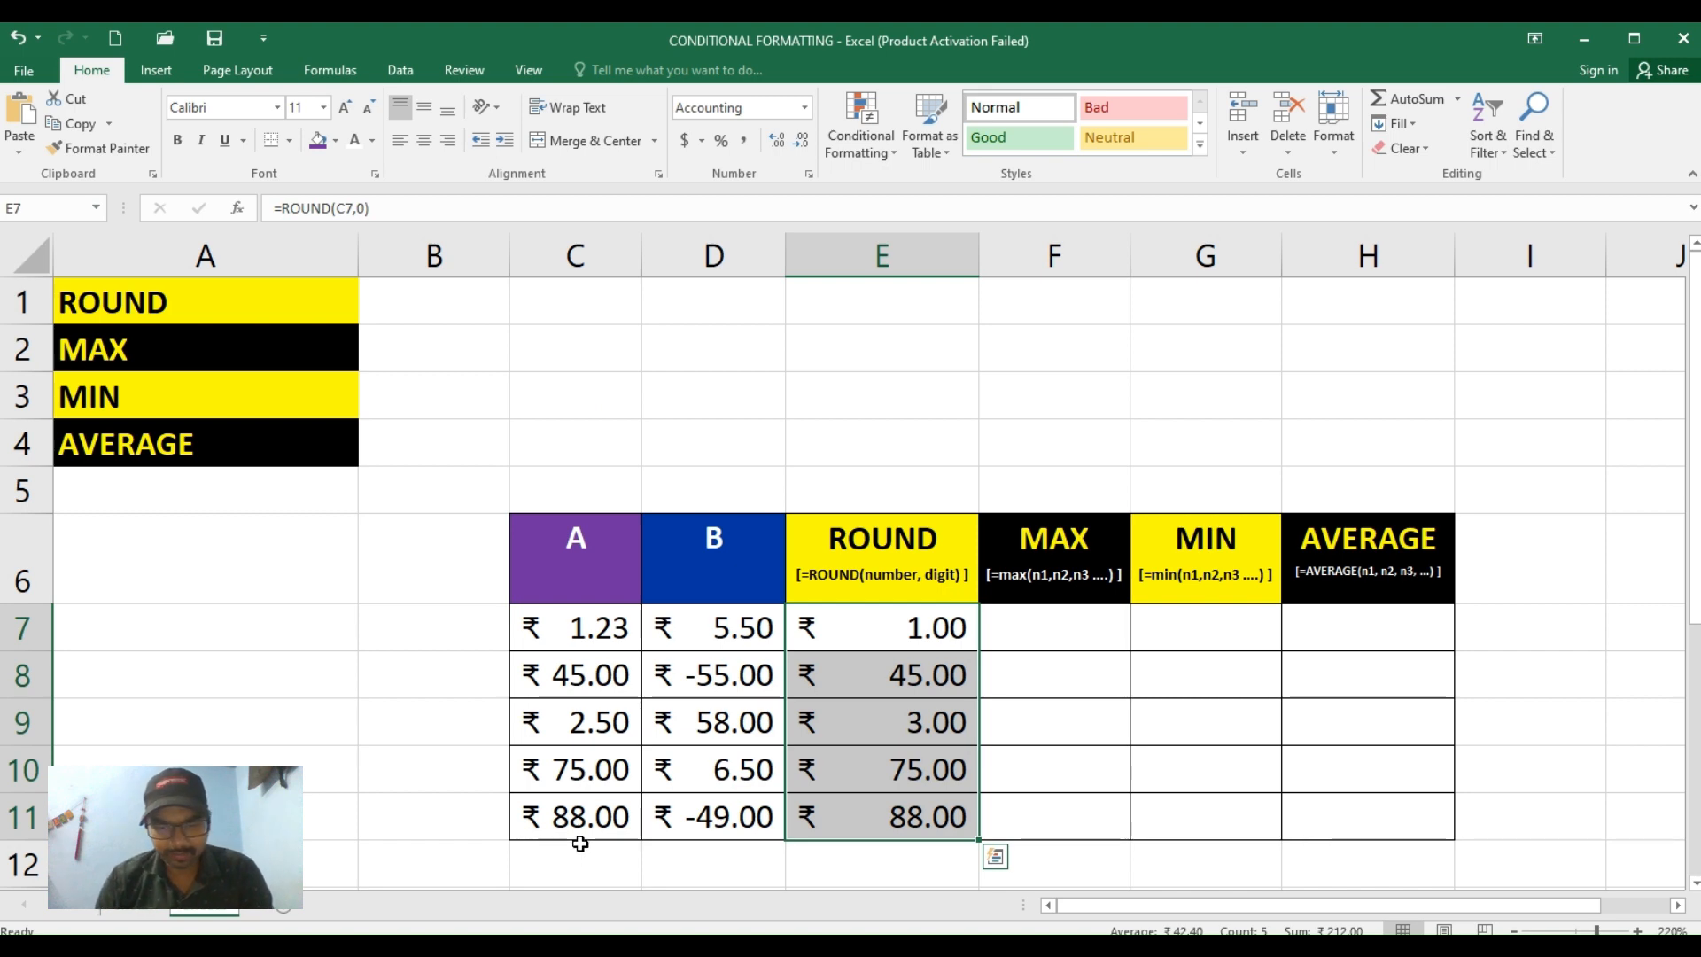
pyautogui.click(1068, 631)
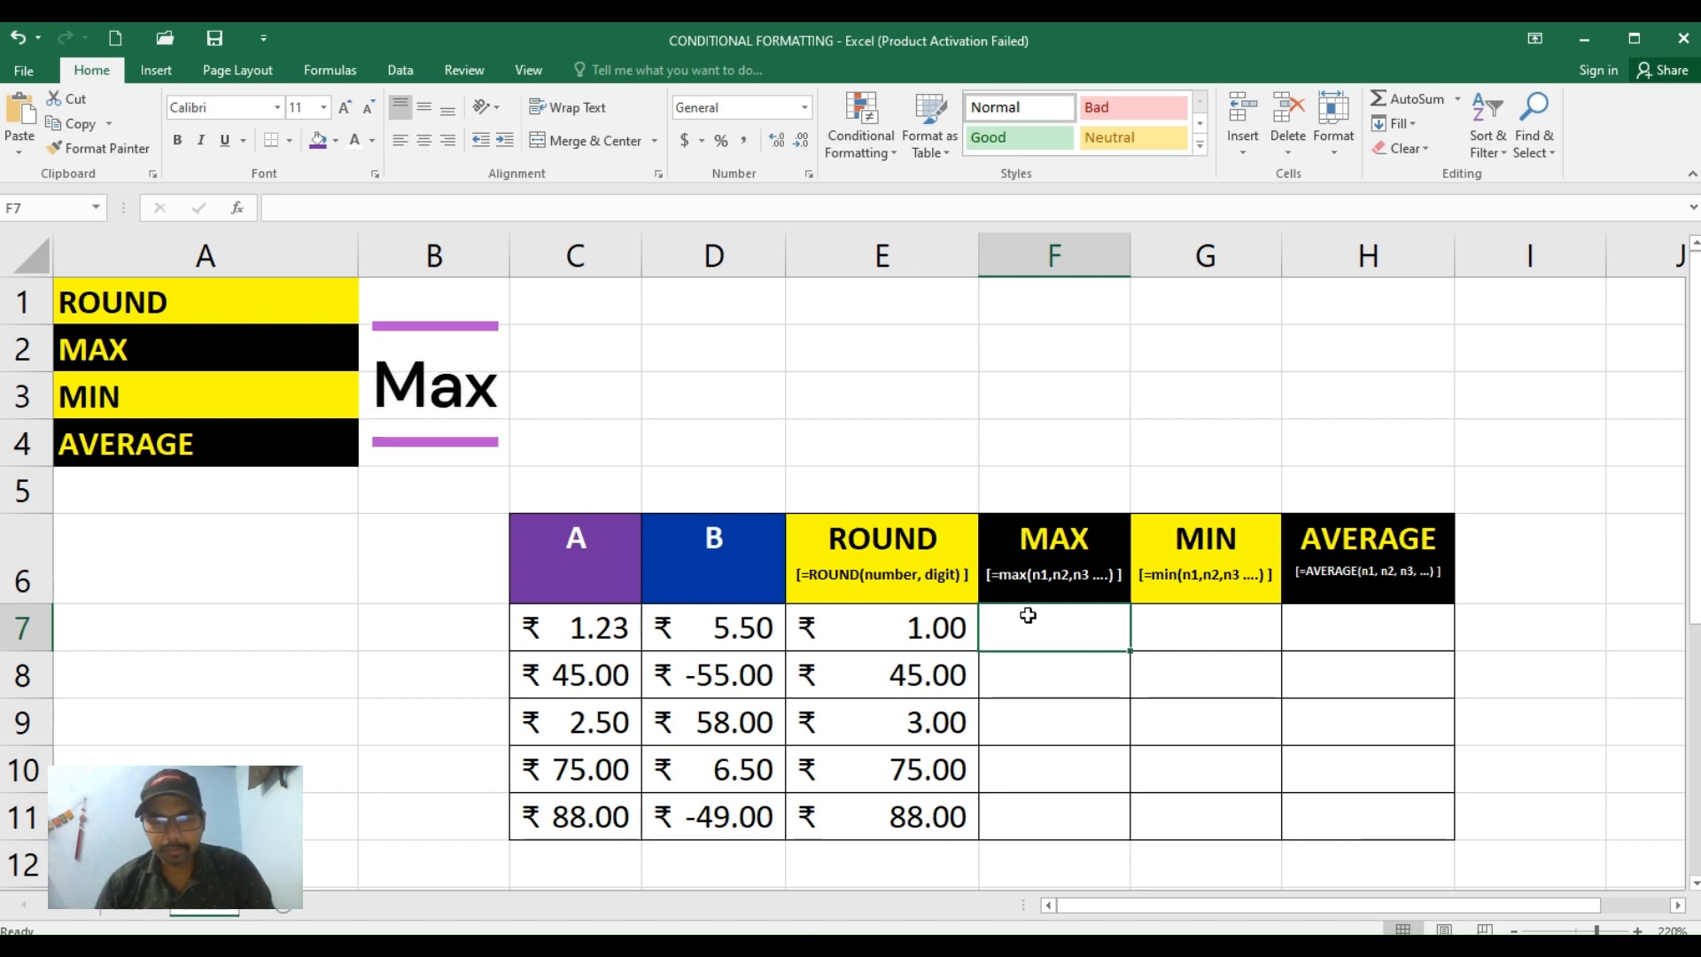
pyautogui.click(1032, 567)
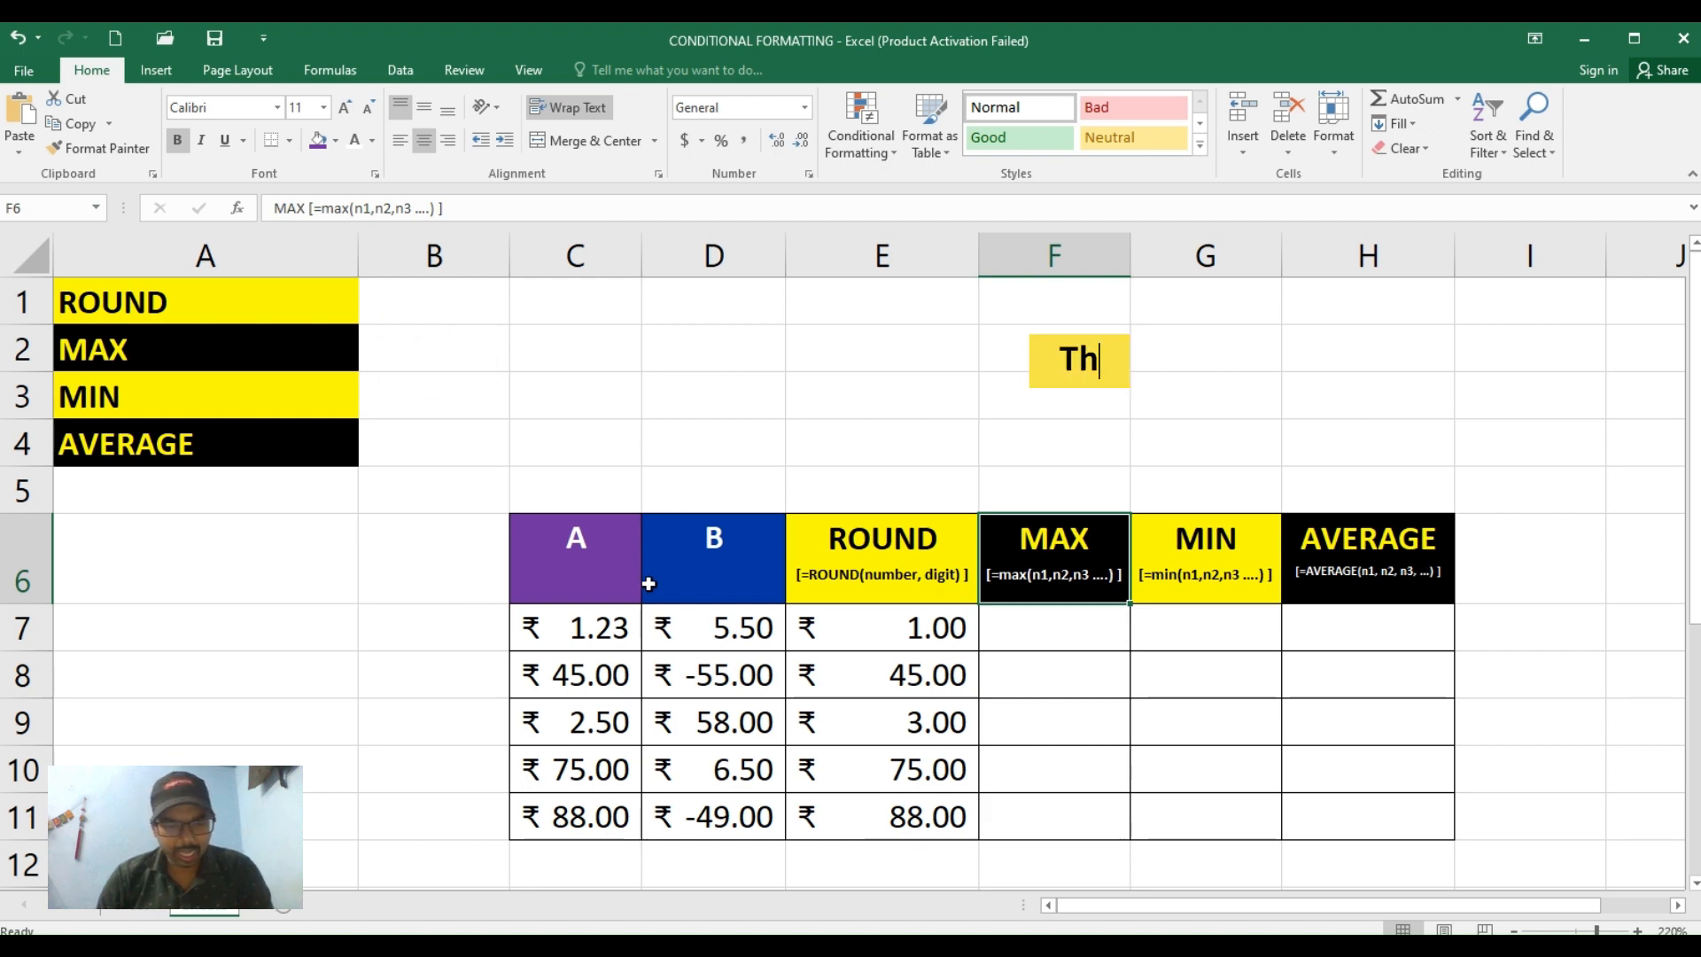
pyautogui.click(548, 673)
pyautogui.moveTo(548, 673); pyautogui.dragTo(536, 810)
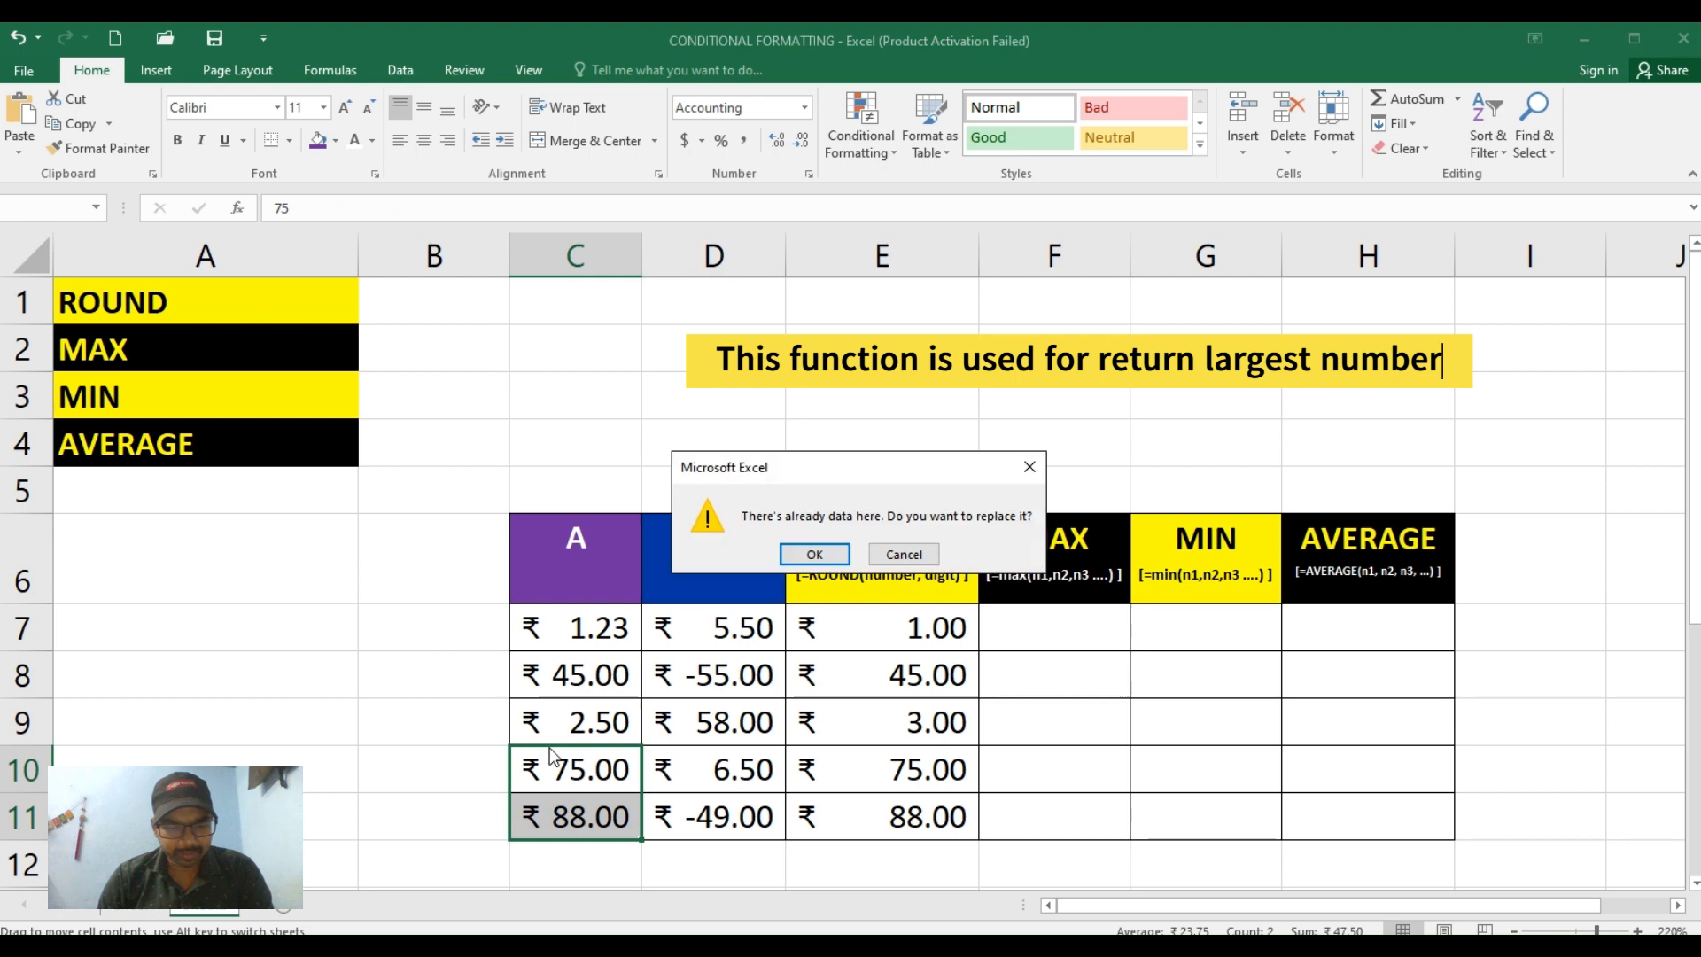
pyautogui.click(1019, 473)
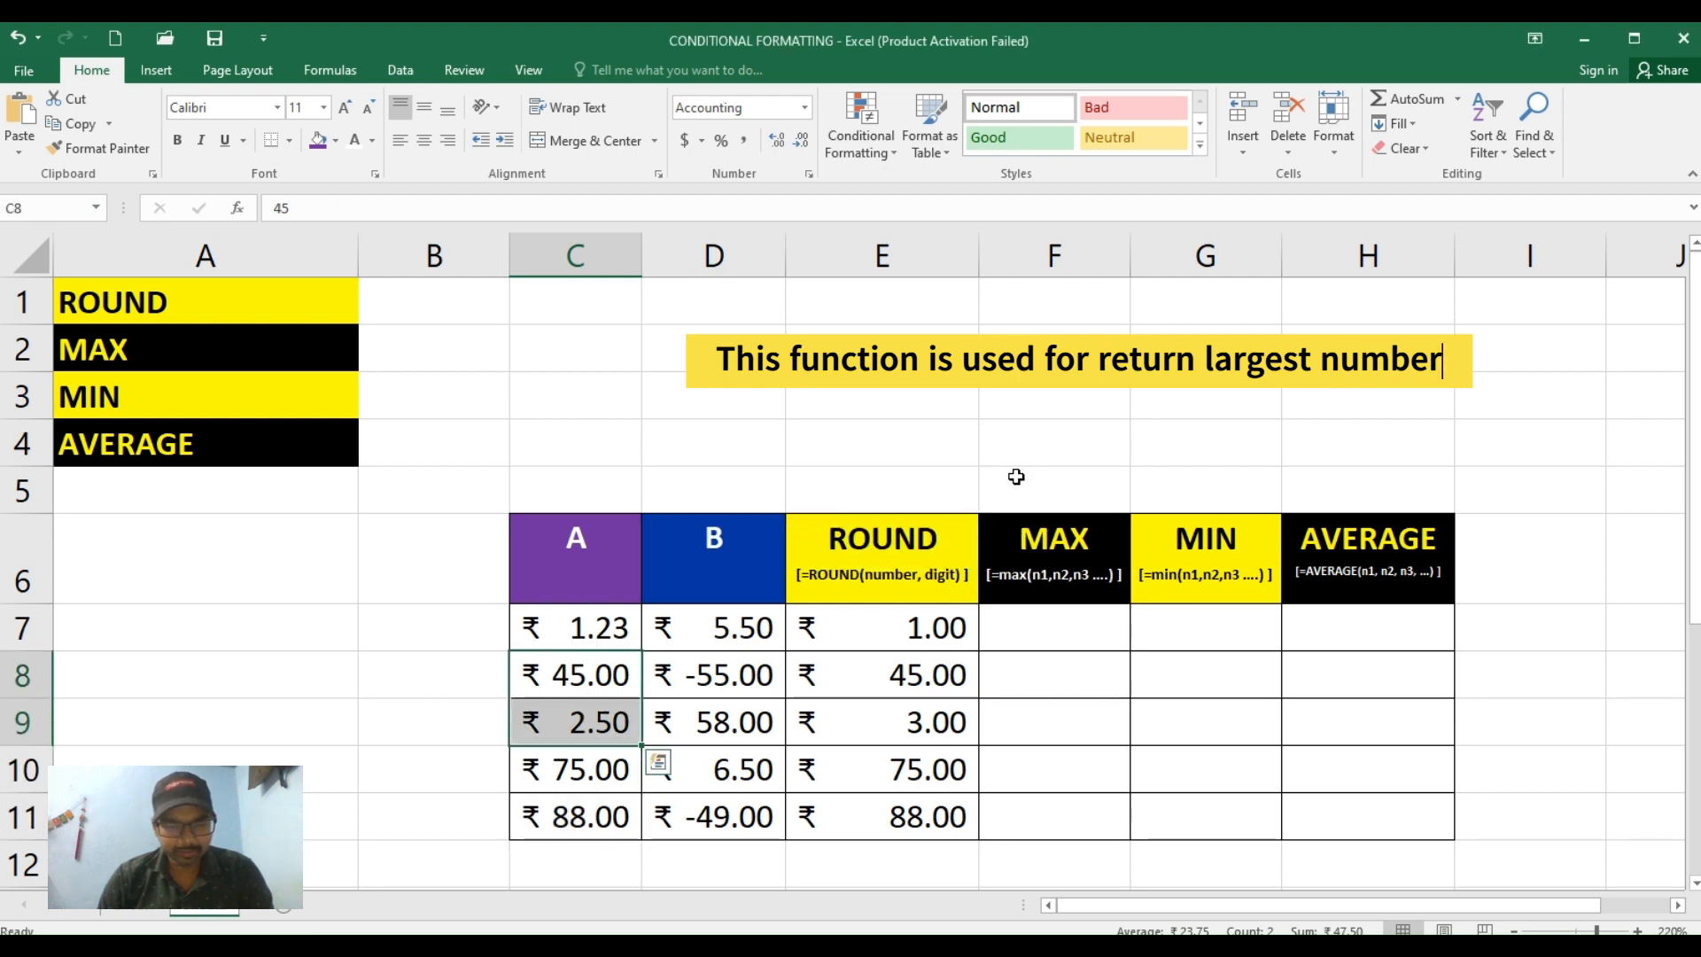
pyautogui.click(614, 627)
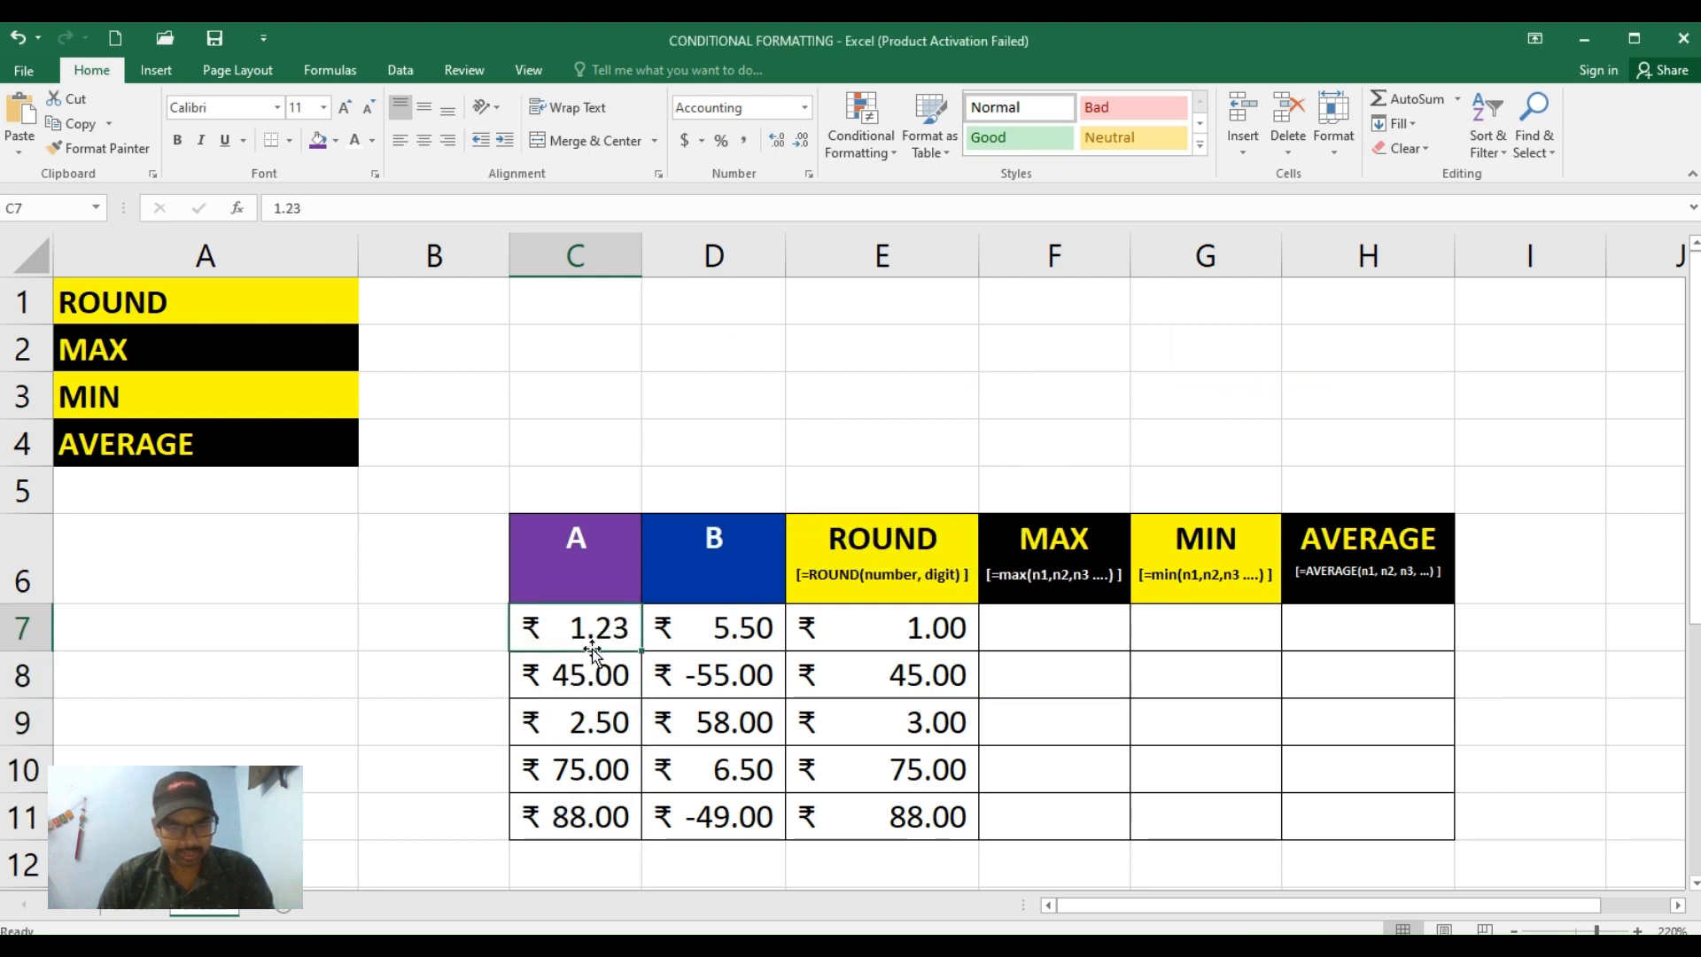
pyautogui.moveTo(591, 648); pyautogui.dragTo(593, 713)
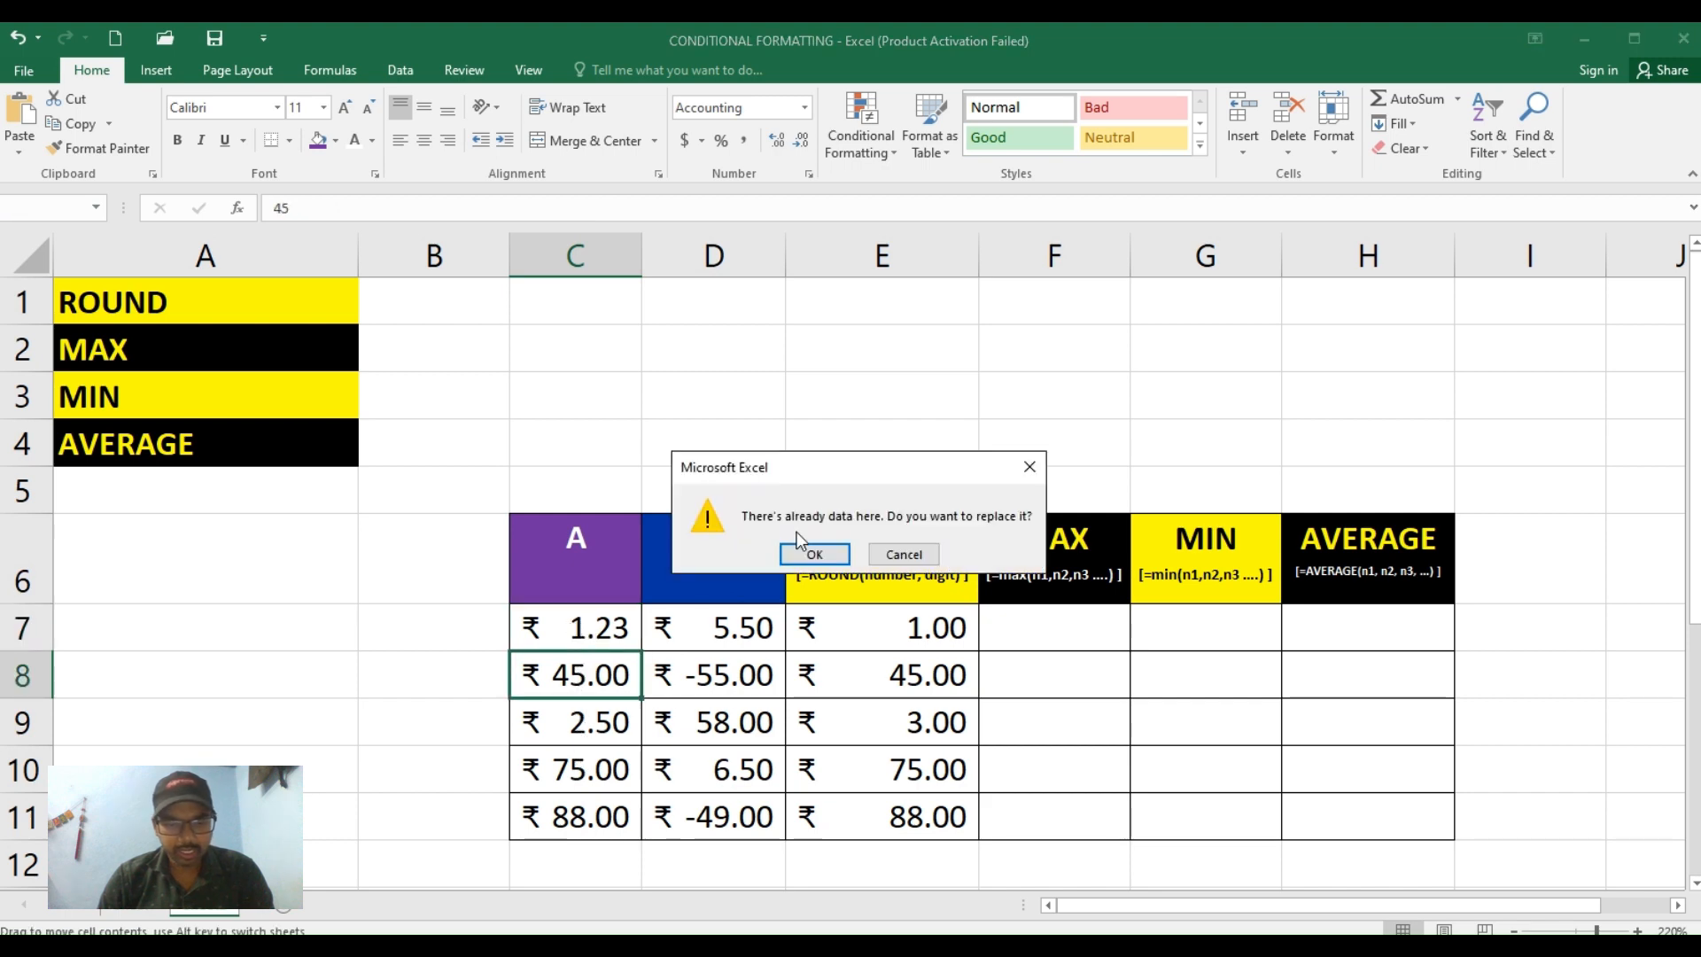
pyautogui.click(1030, 466)
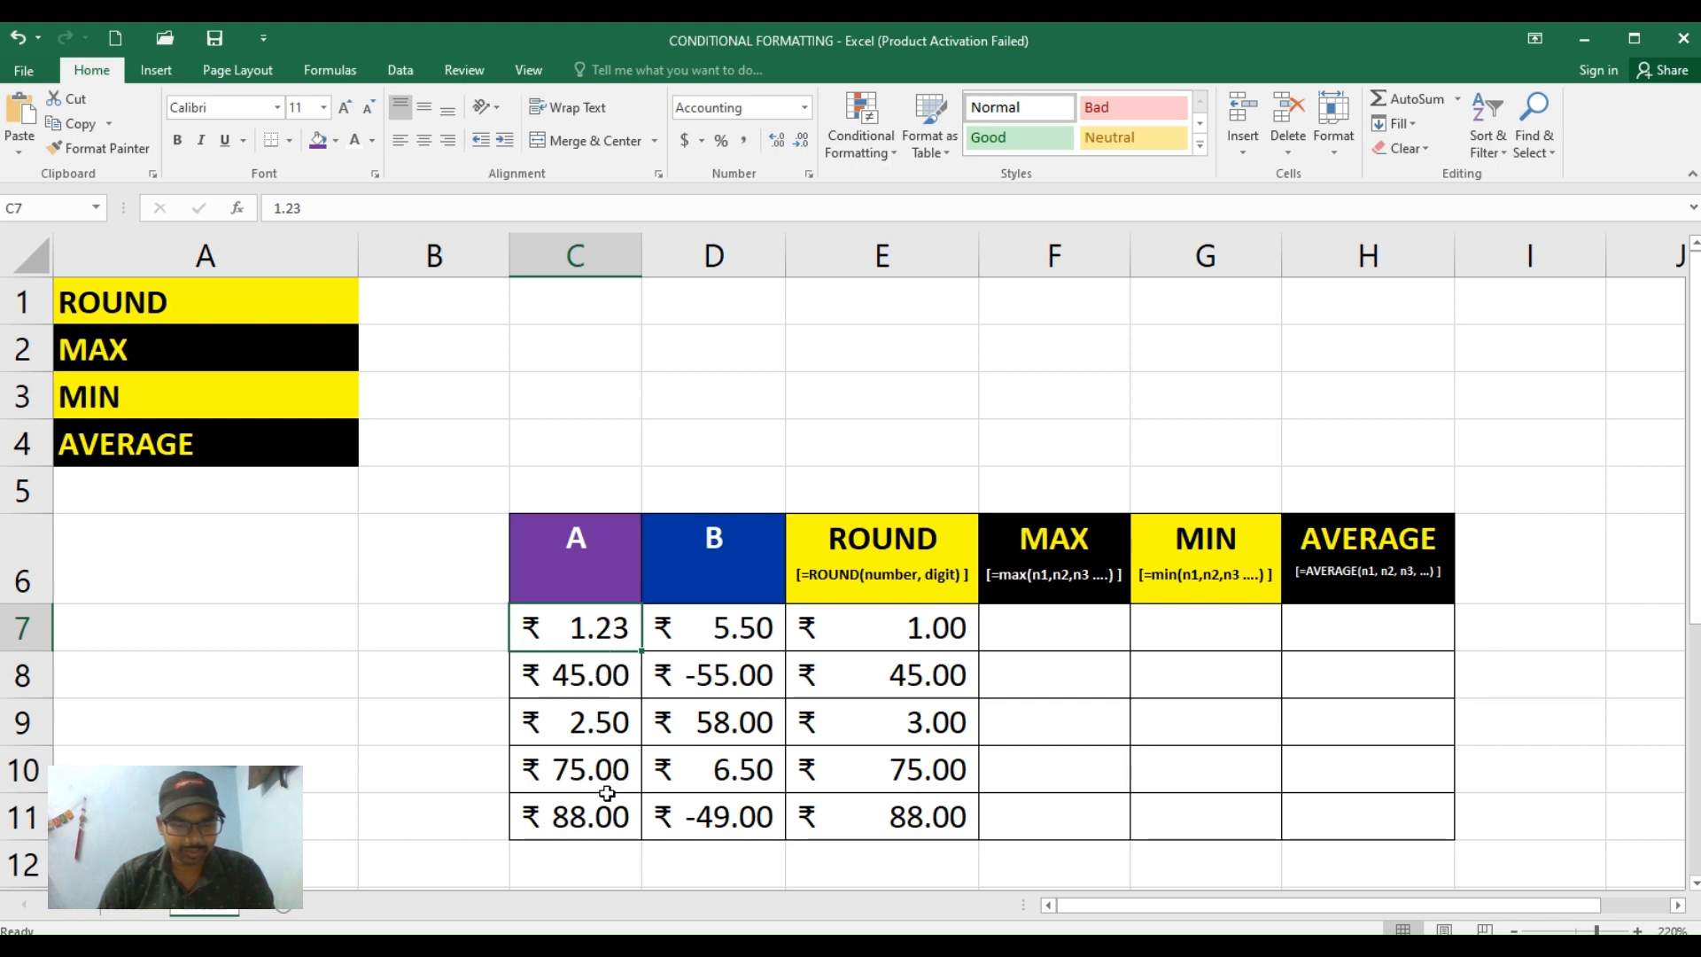
# Step: Enter the formula =MAX(C7:C11) in cell F7 to return the largest amount in column A of the table
pyautogui.click(1025, 639)
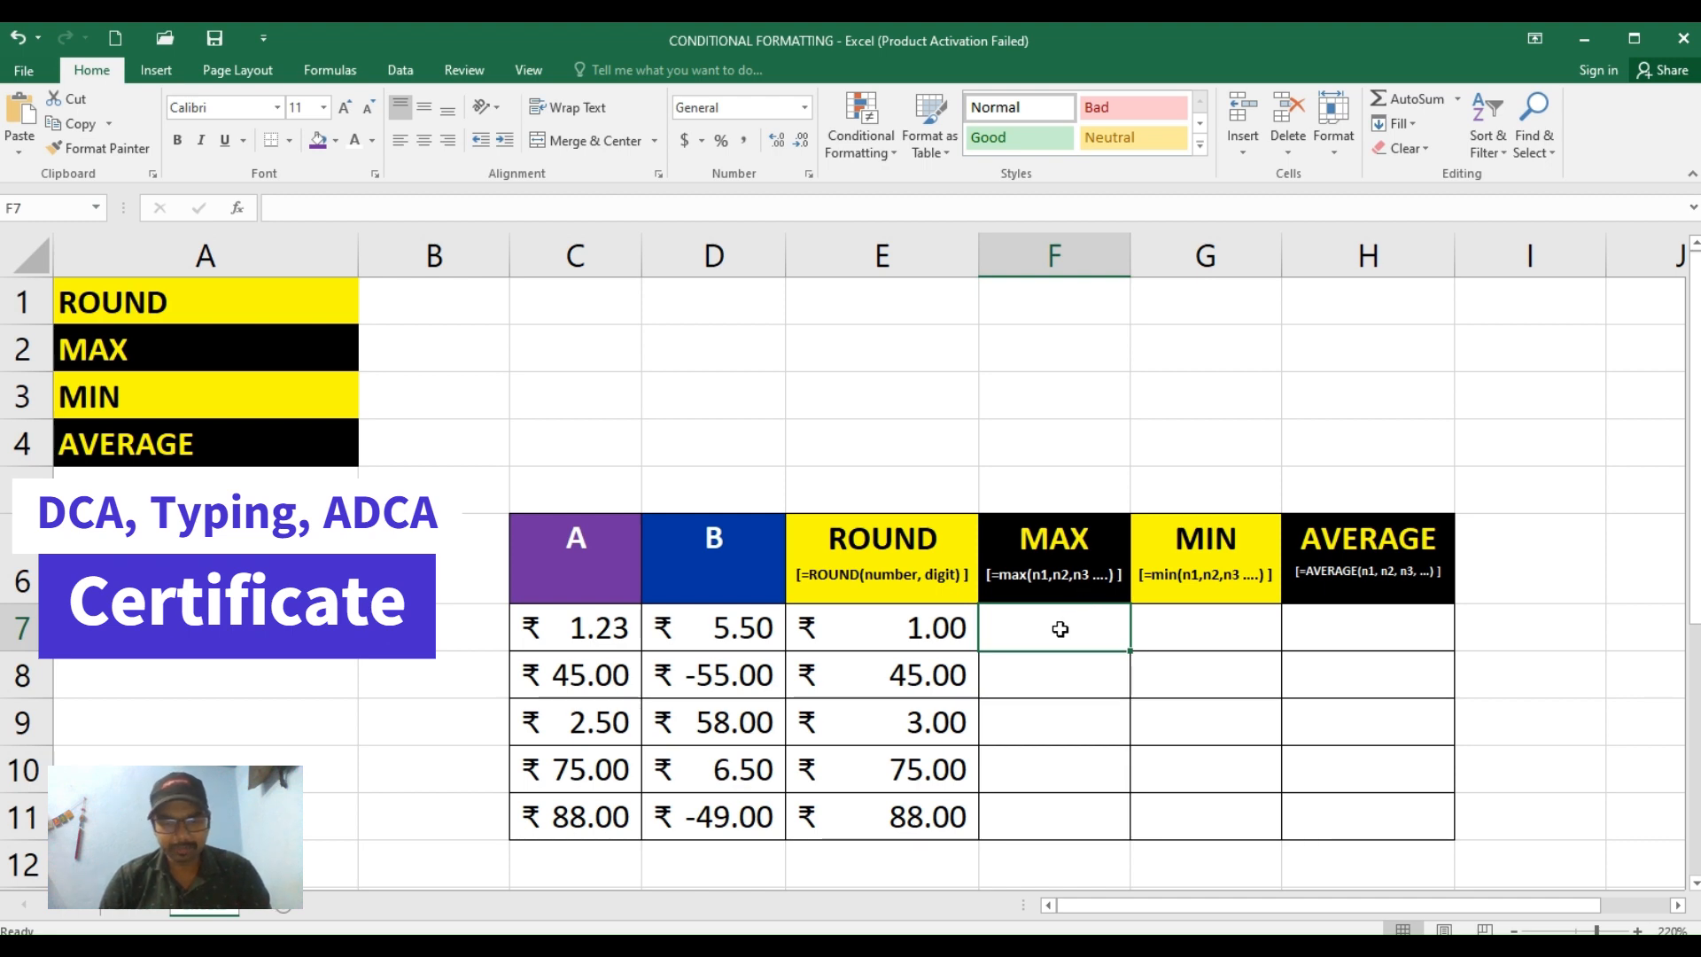
pyautogui.write('=')
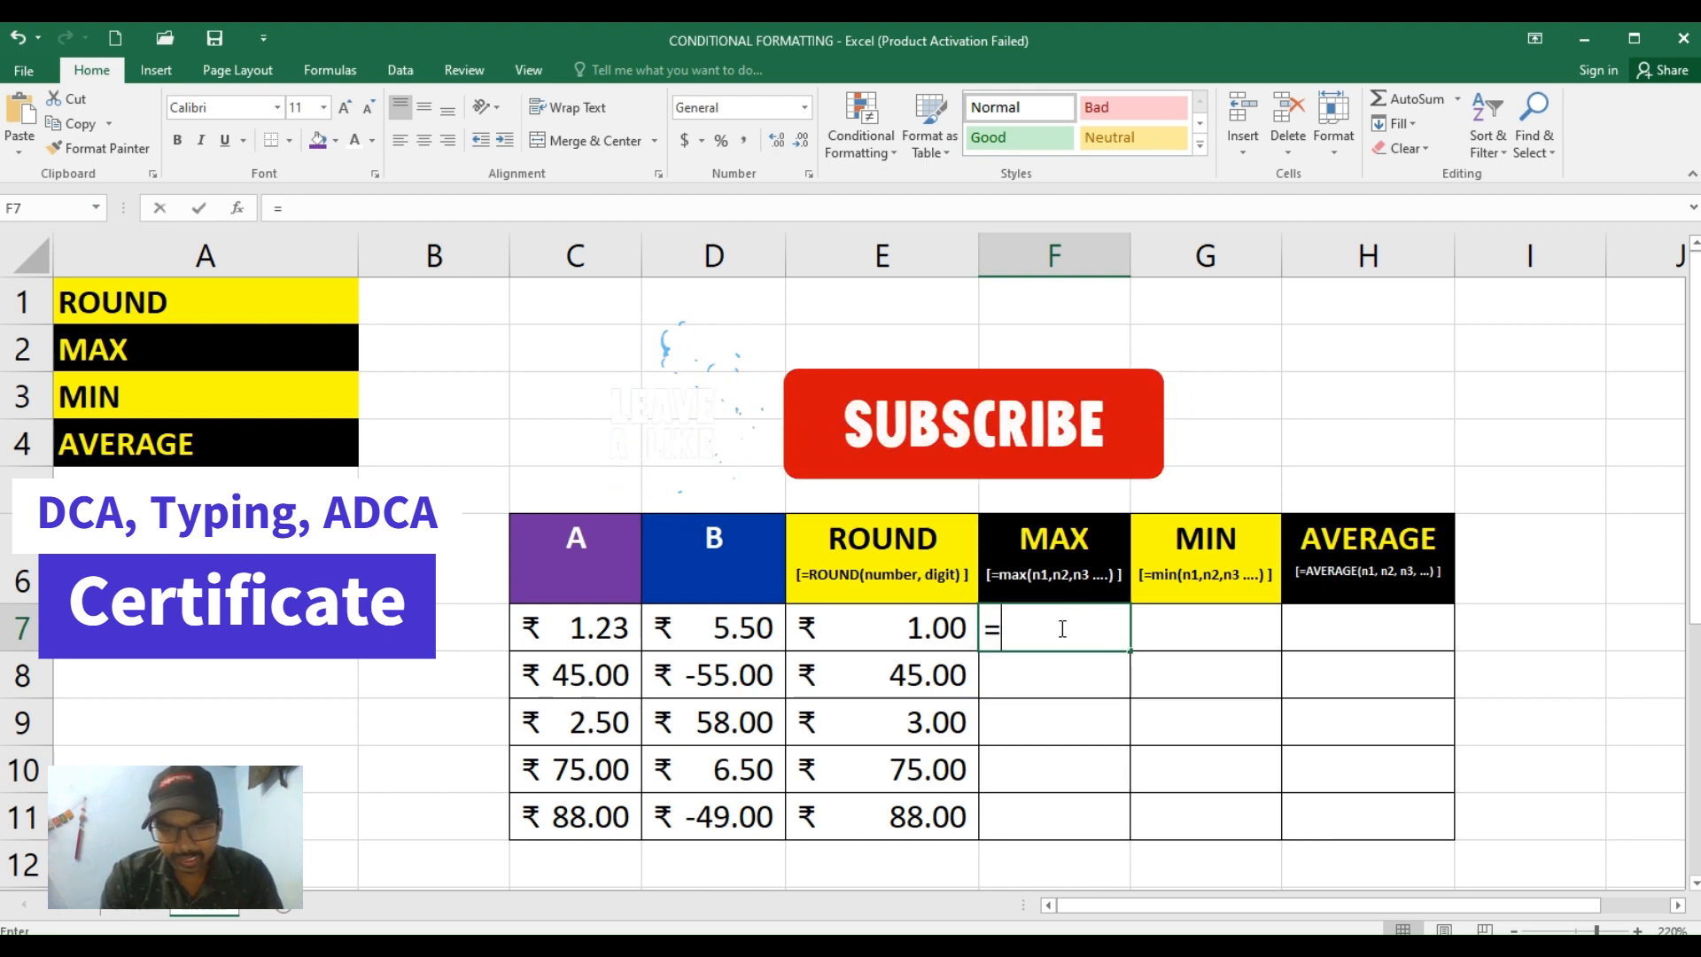
pyautogui.write('M')
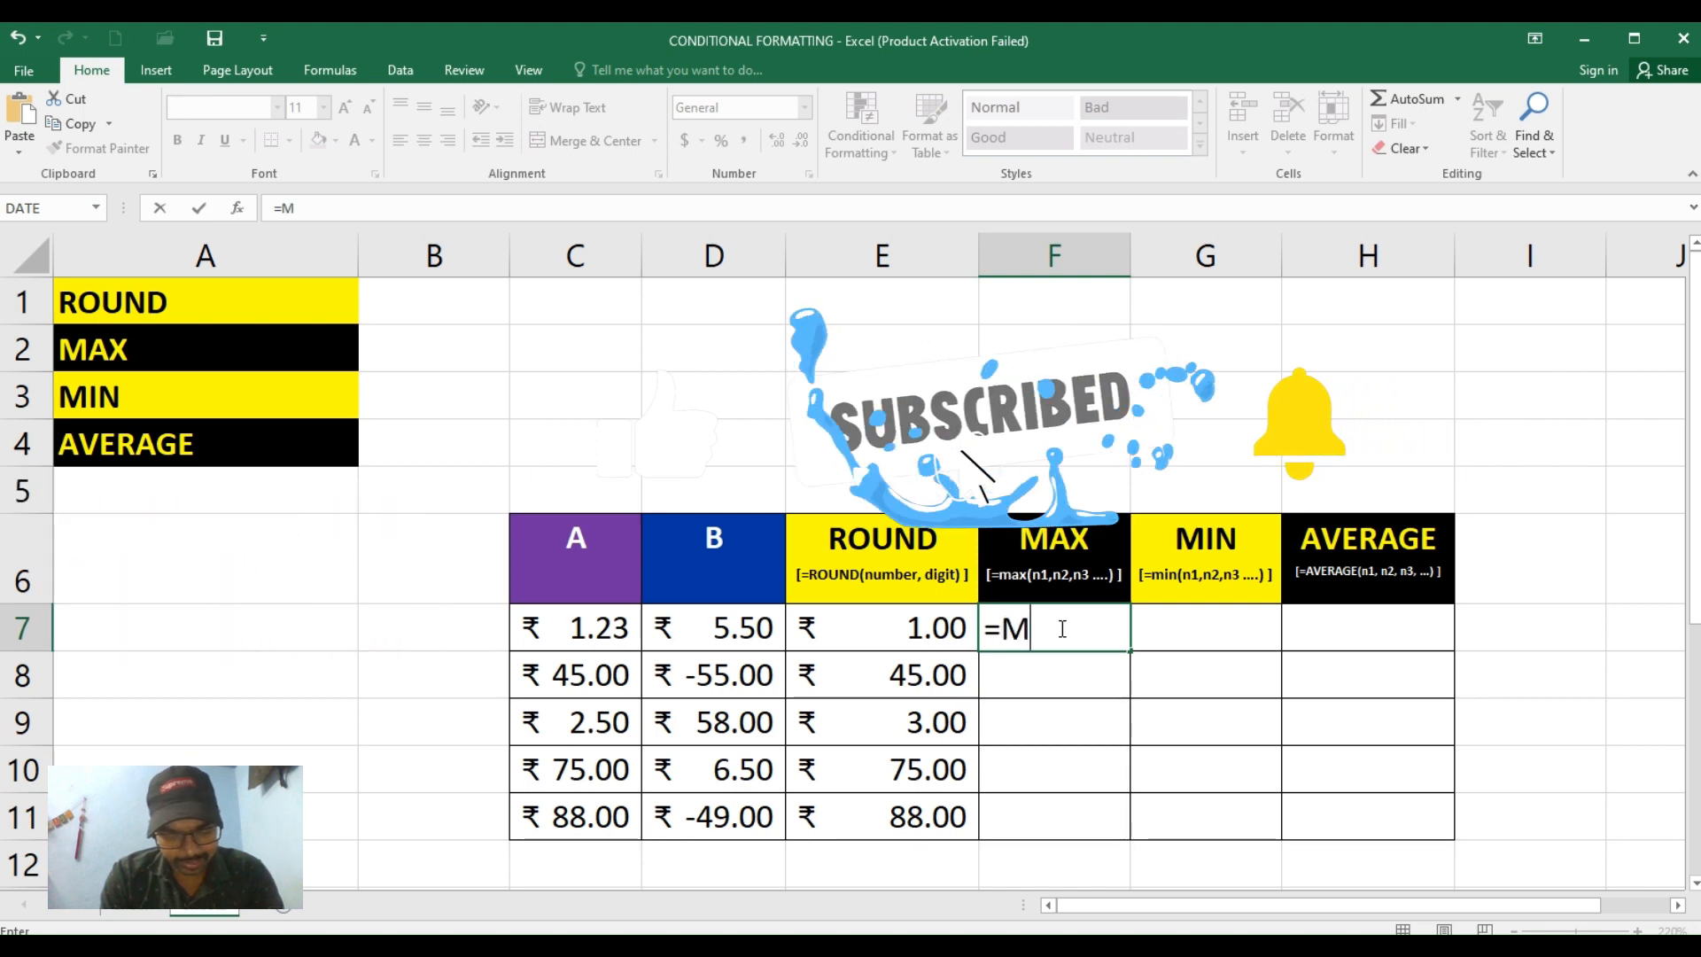
pyautogui.write('AX(')
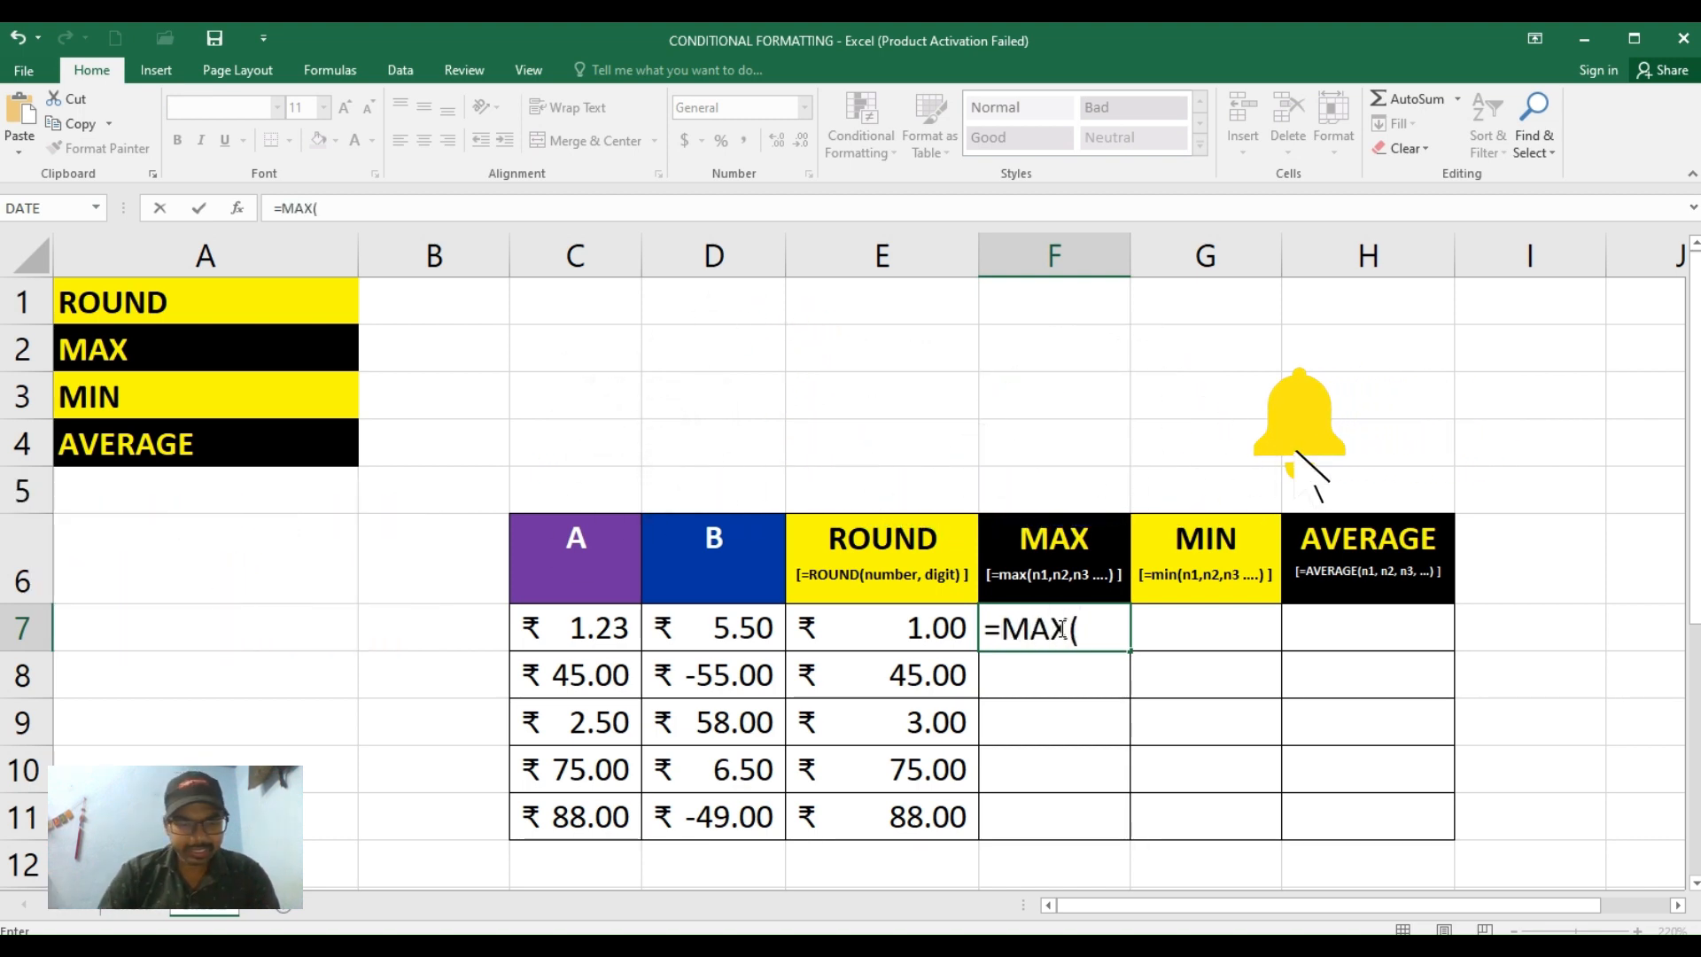
pyautogui.click(575, 631)
pyautogui.moveTo(575, 631); pyautogui.dragTo(575, 816)
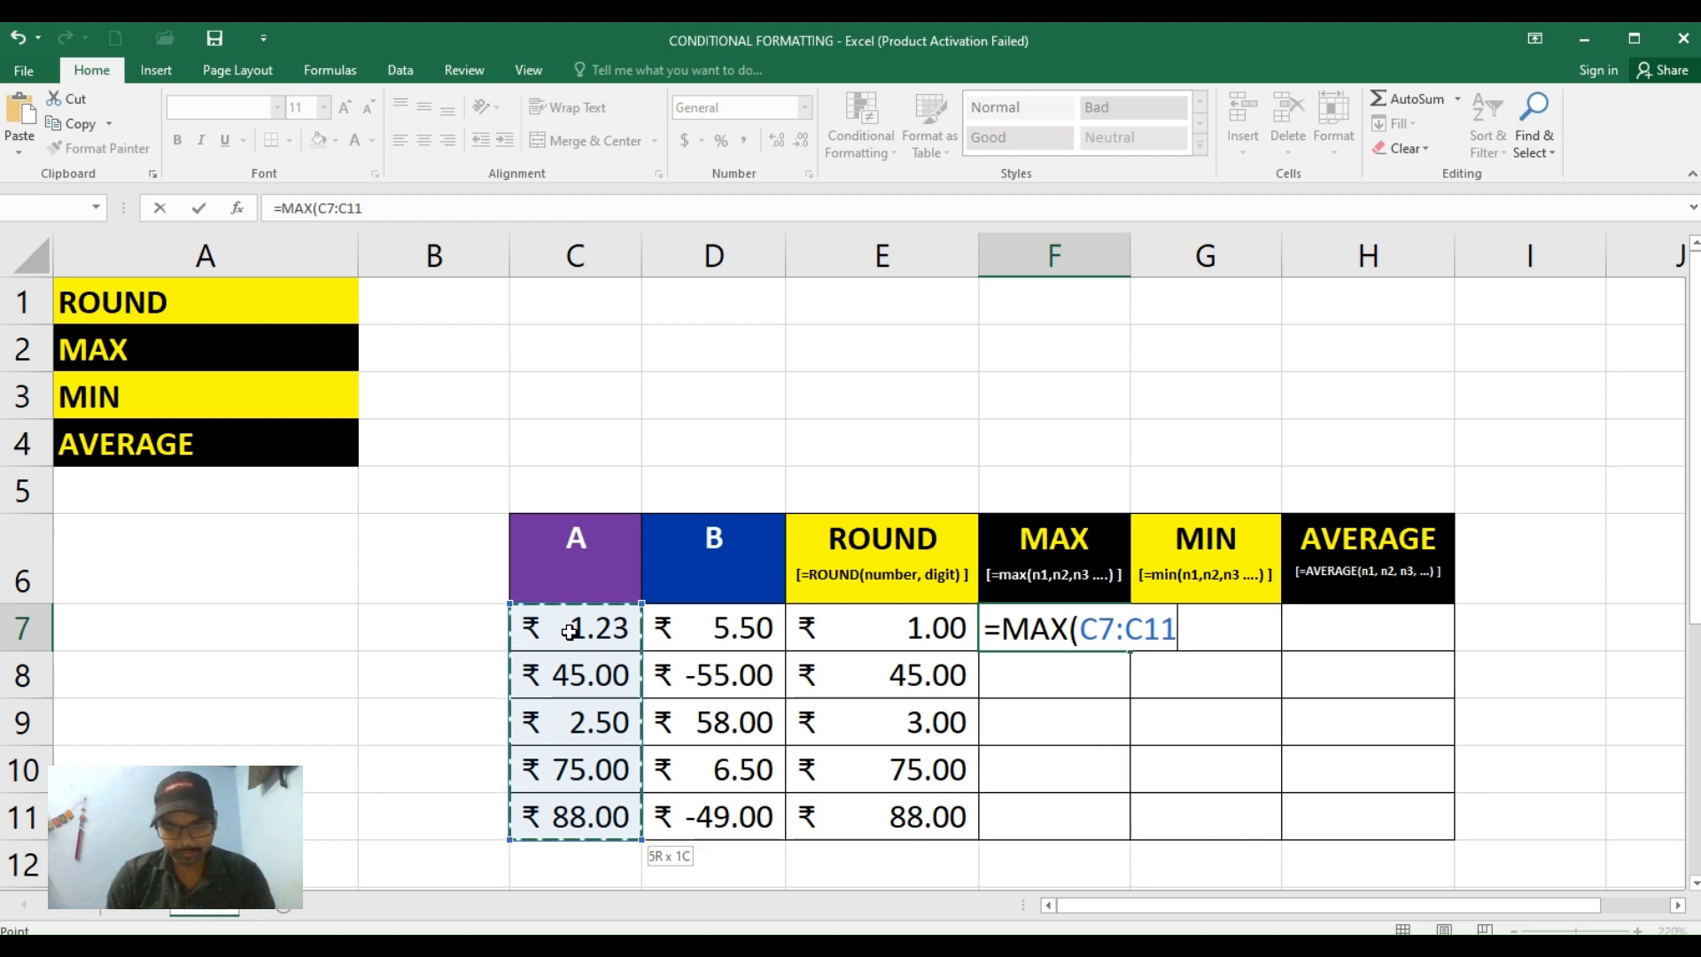
pyautogui.write(')')
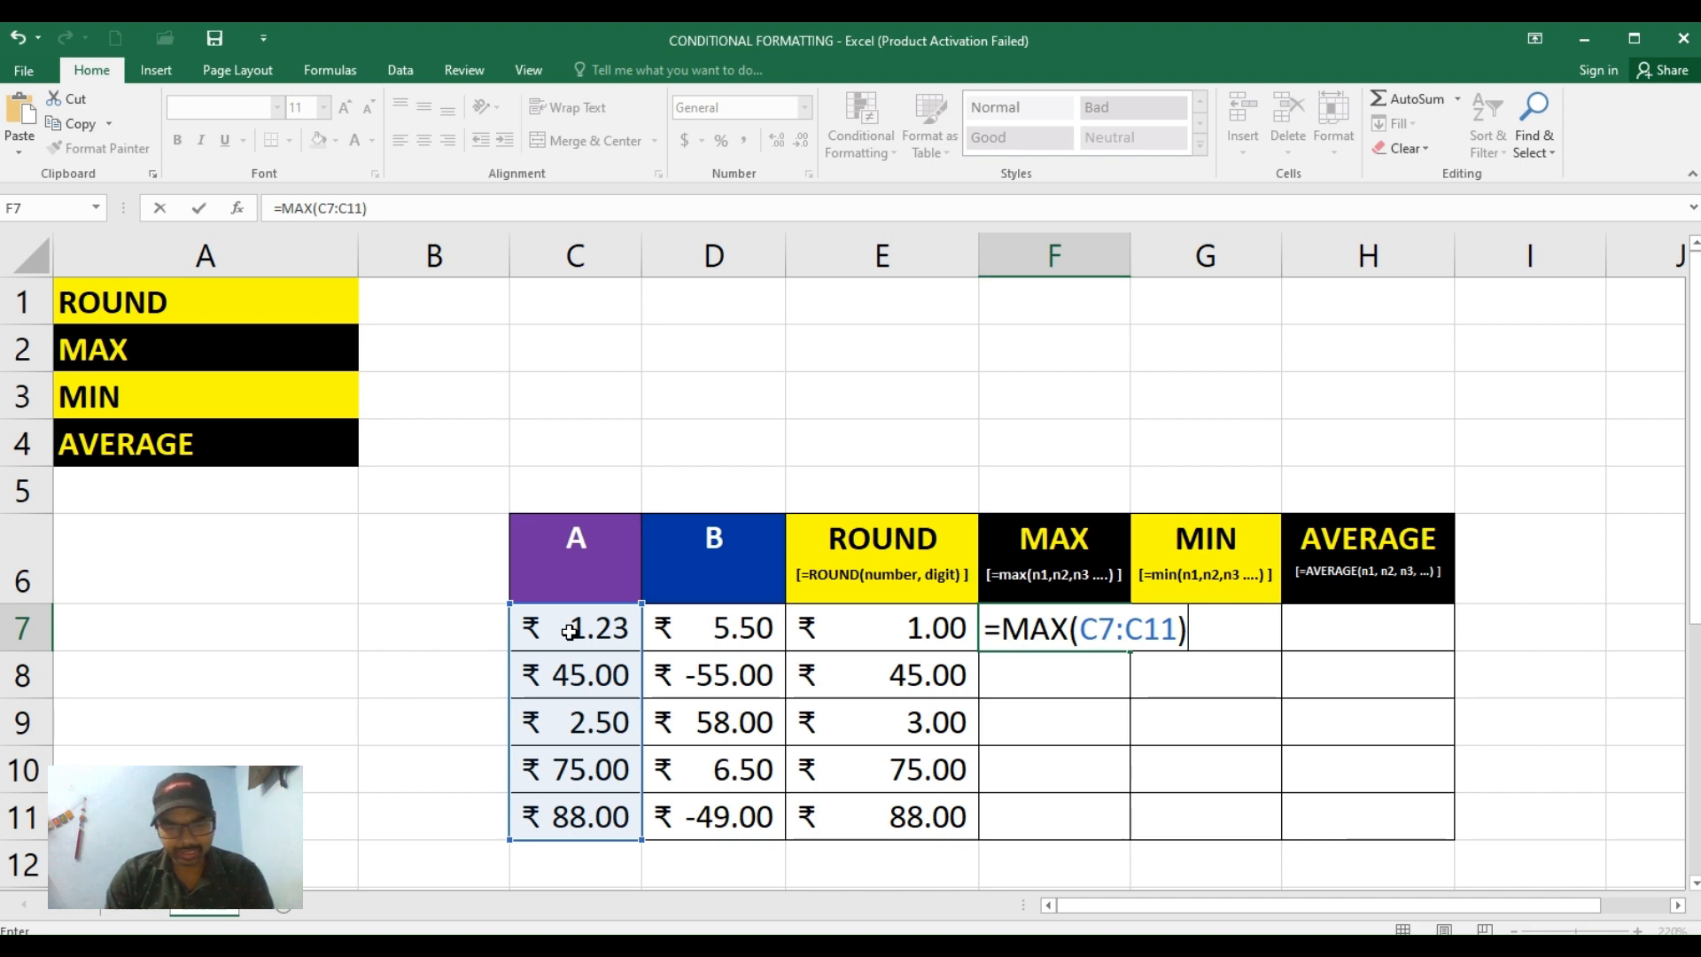
pyautogui.press('Return')
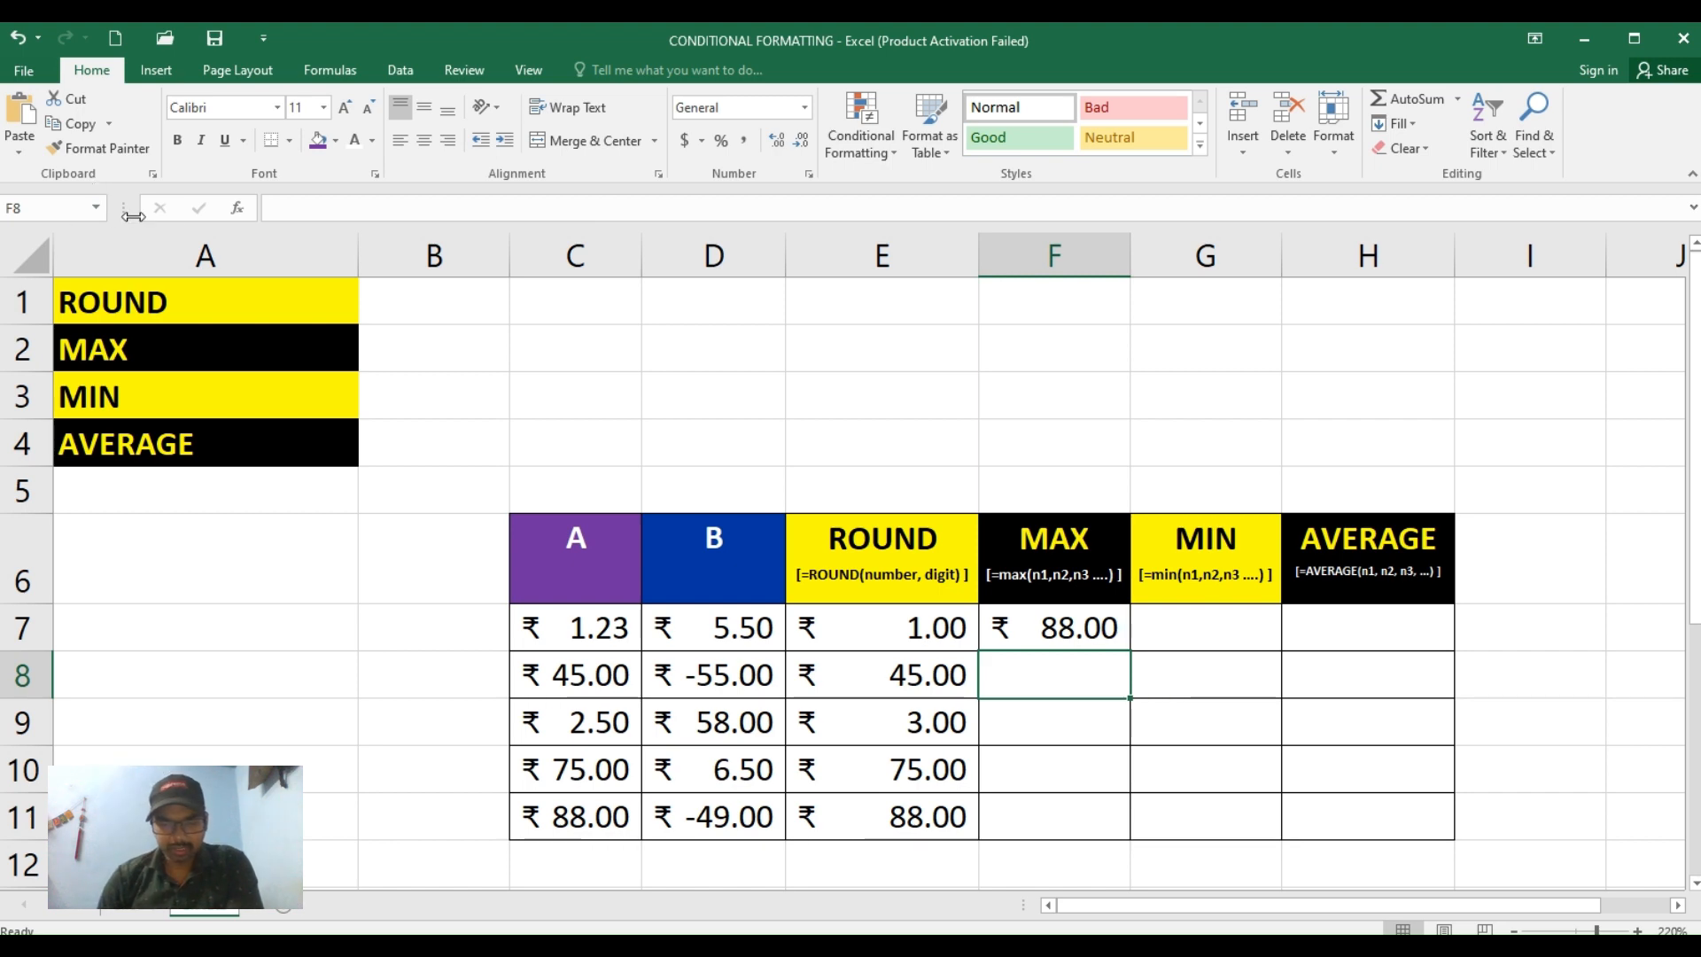
# Step: Enter the formula =MIN(C7:D11) in cell G7 to return the smallest amount across columns A and B of the table
pyautogui.click(1182, 636)
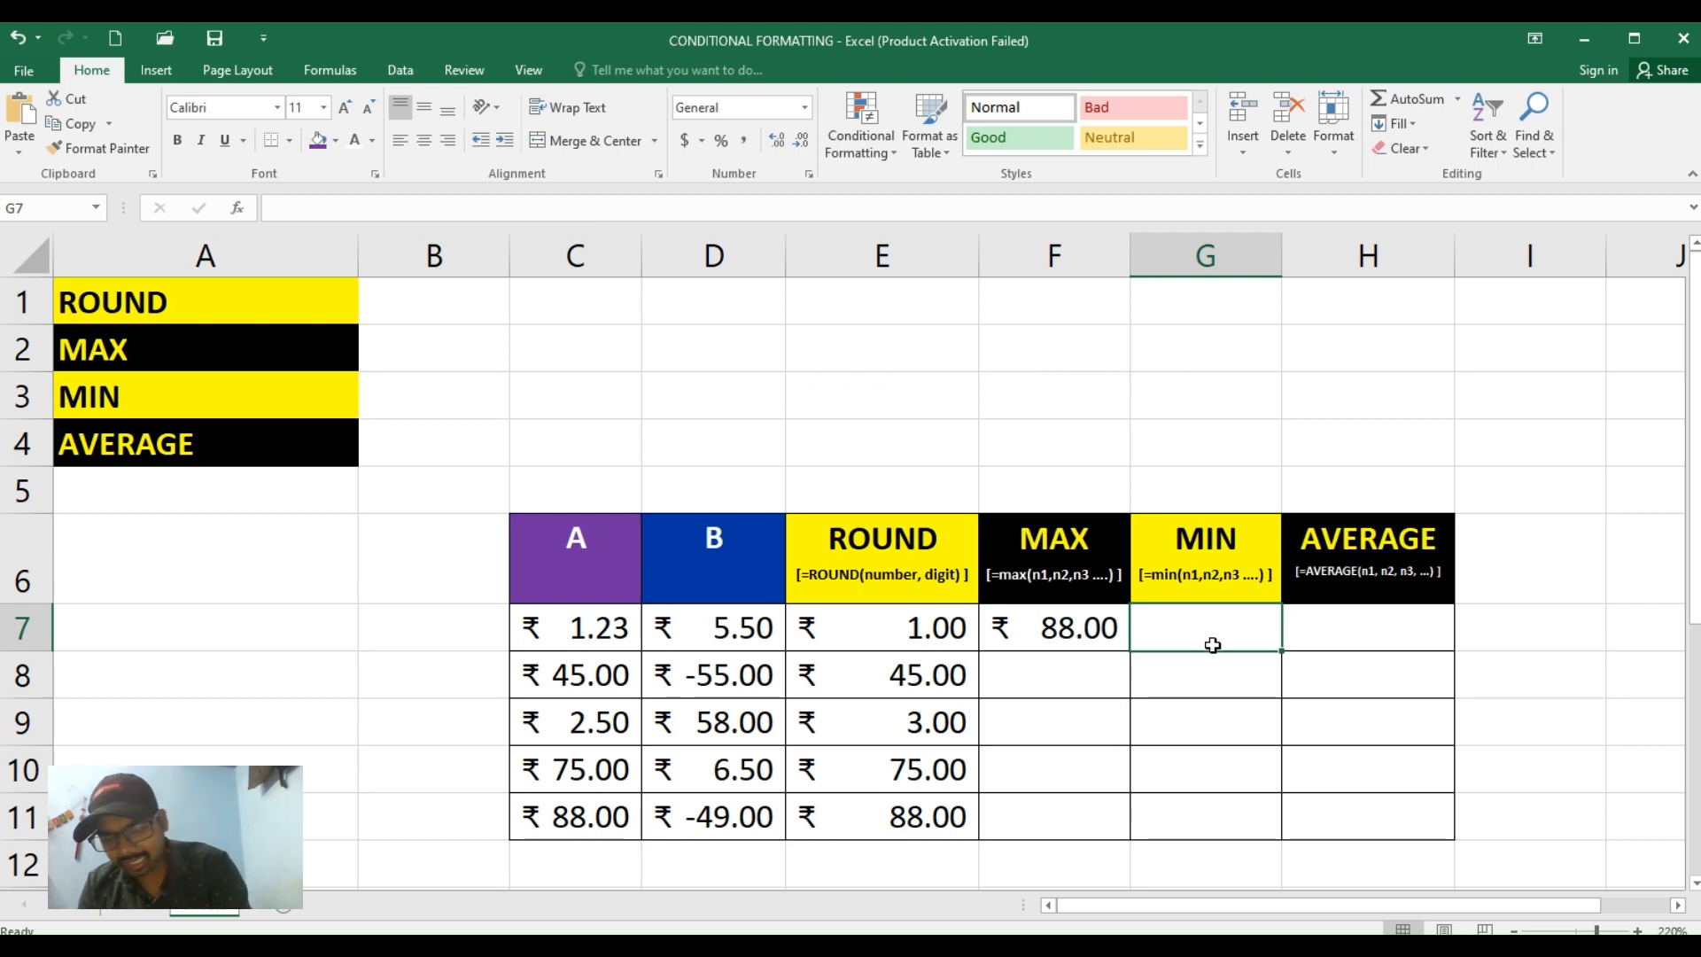
pyautogui.write('=')
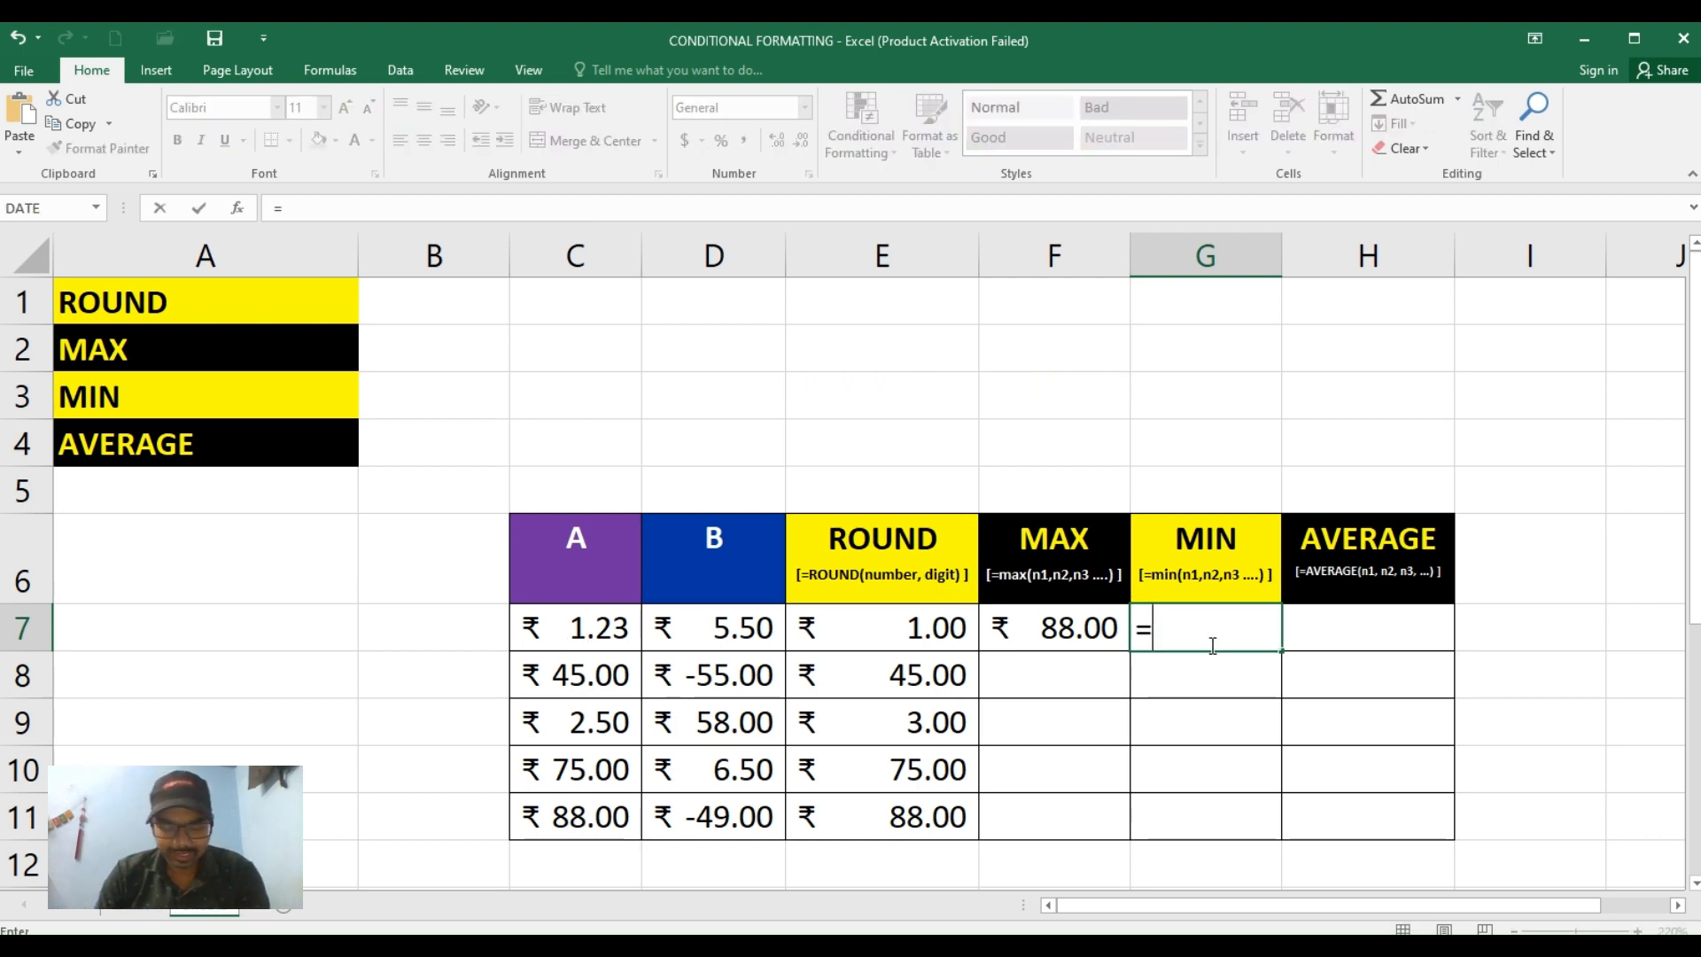
pyautogui.write('MINS')
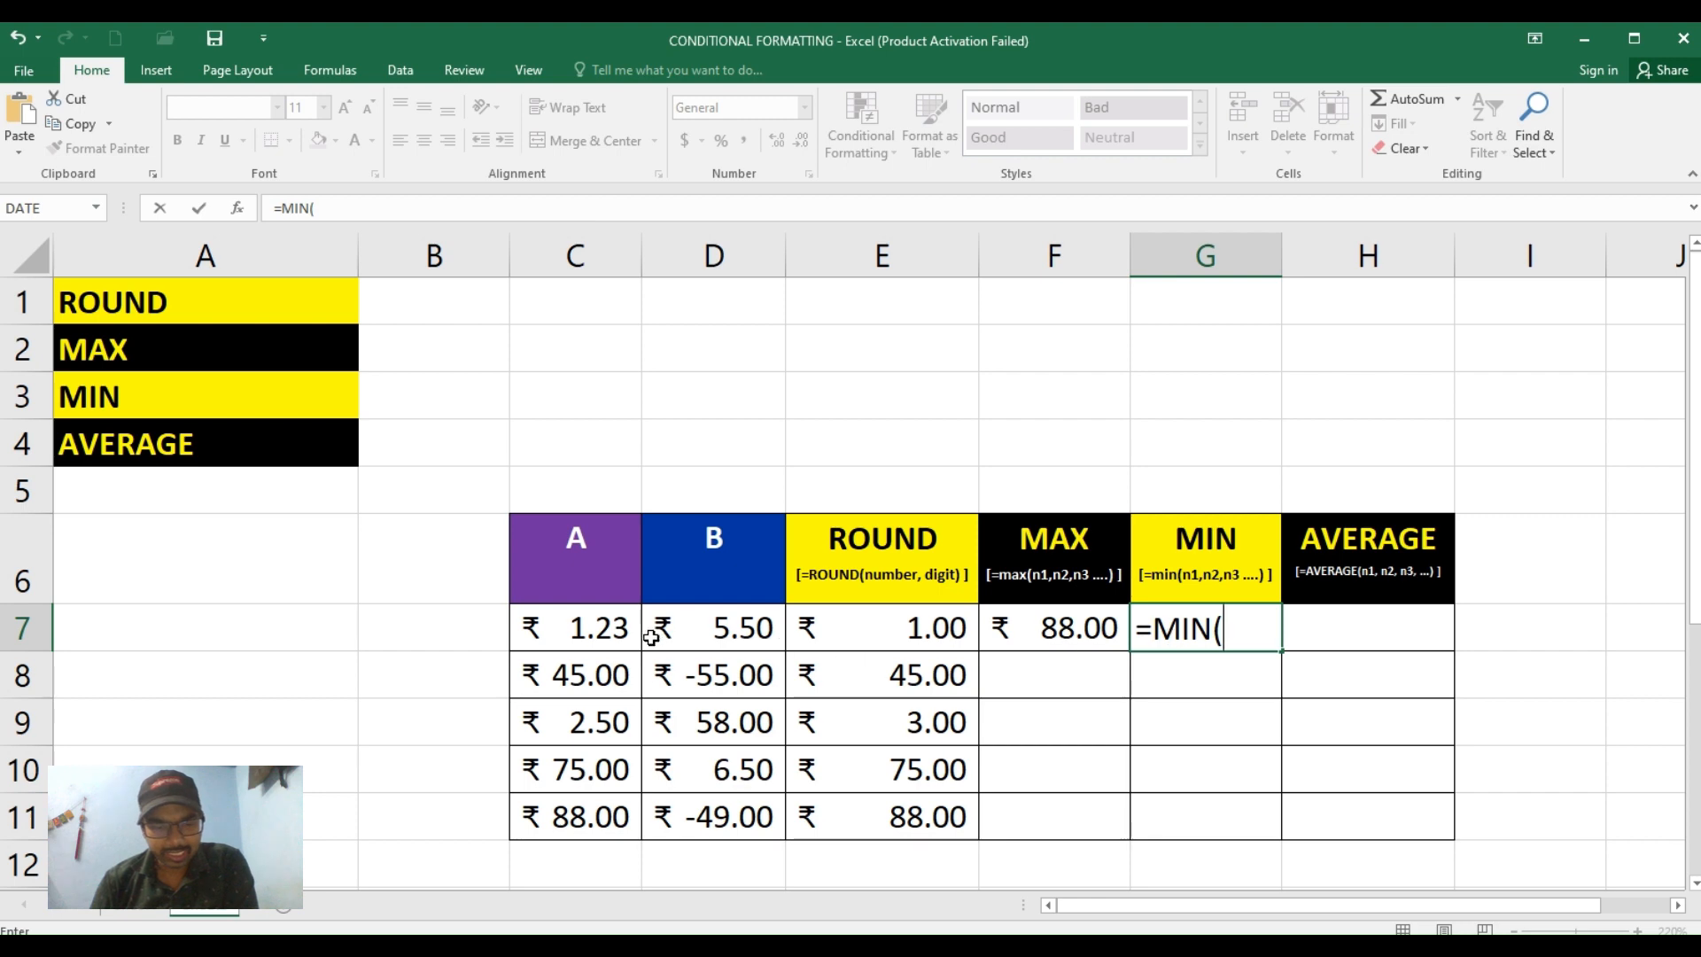
pyautogui.click(599, 635)
pyautogui.moveTo(603, 635); pyautogui.dragTo(611, 817)
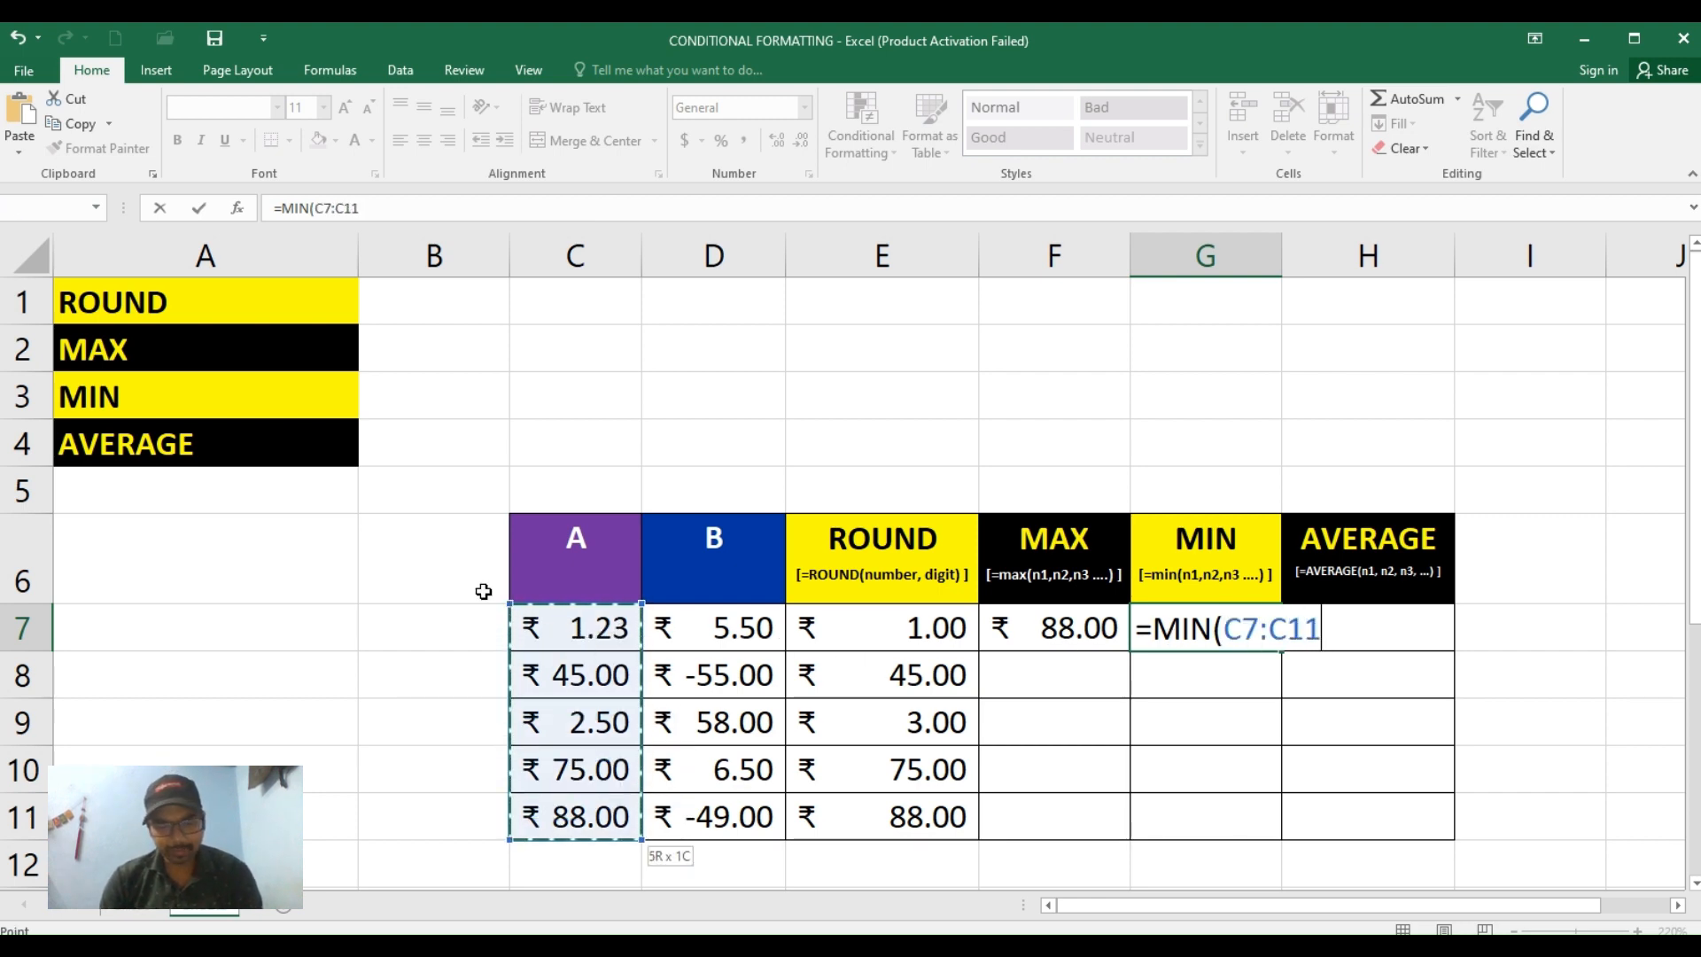
pyautogui.hotkey('shift', 'Right')
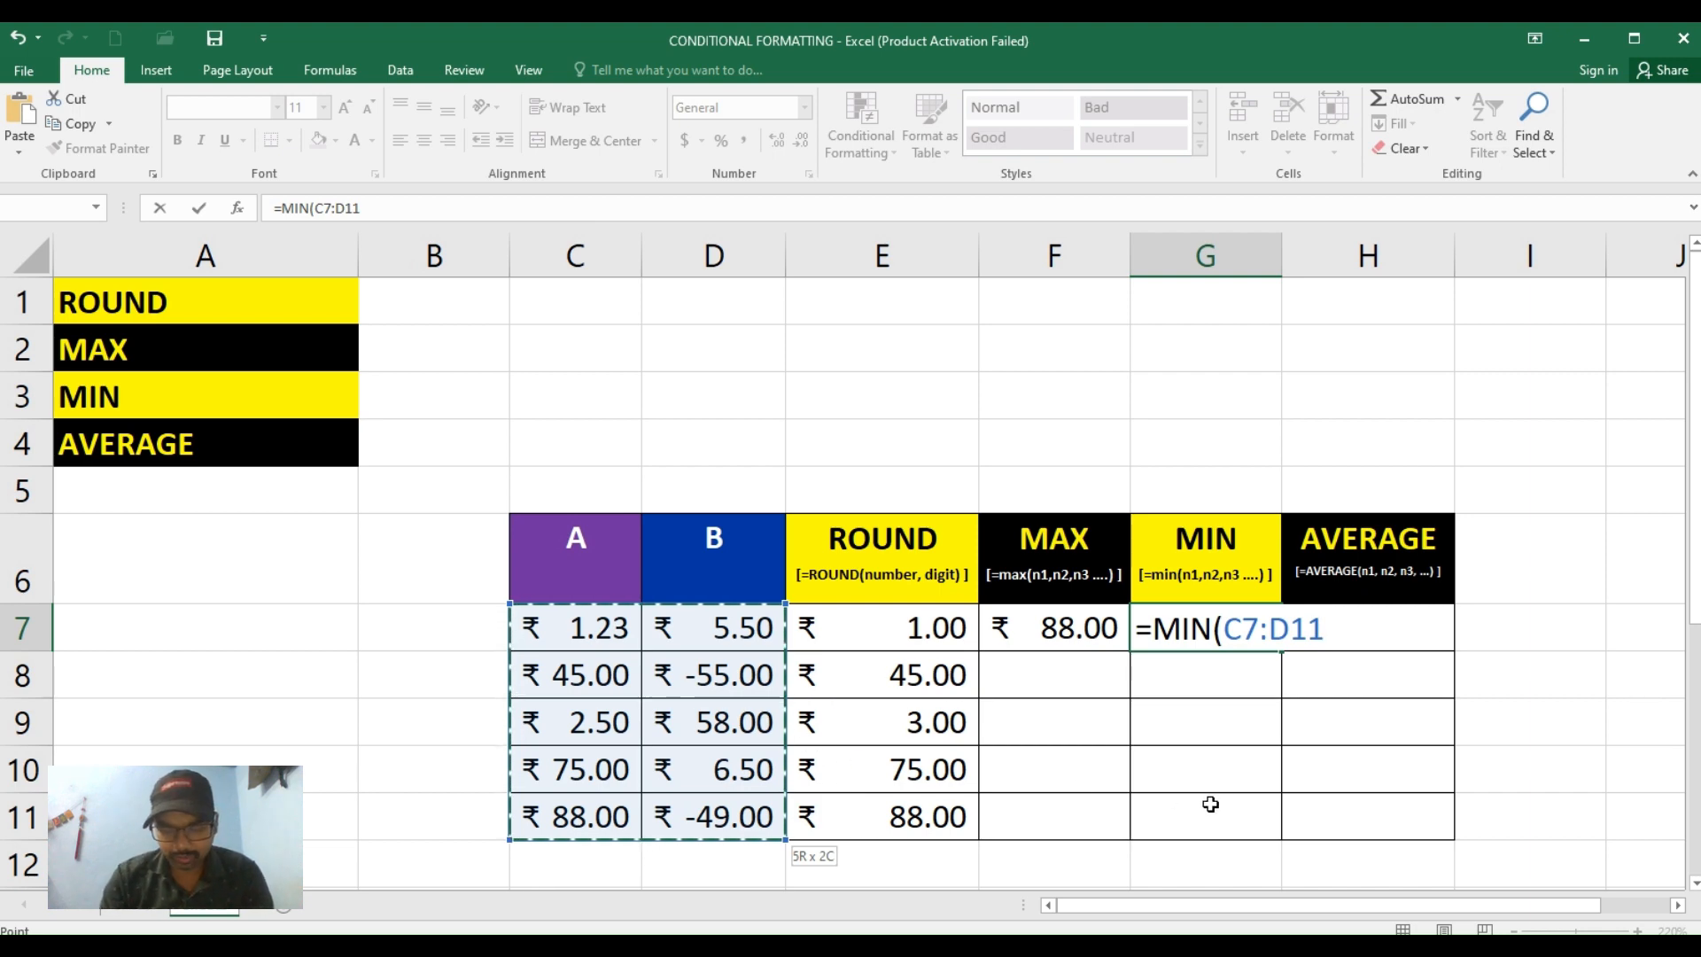
pyautogui.write(')')
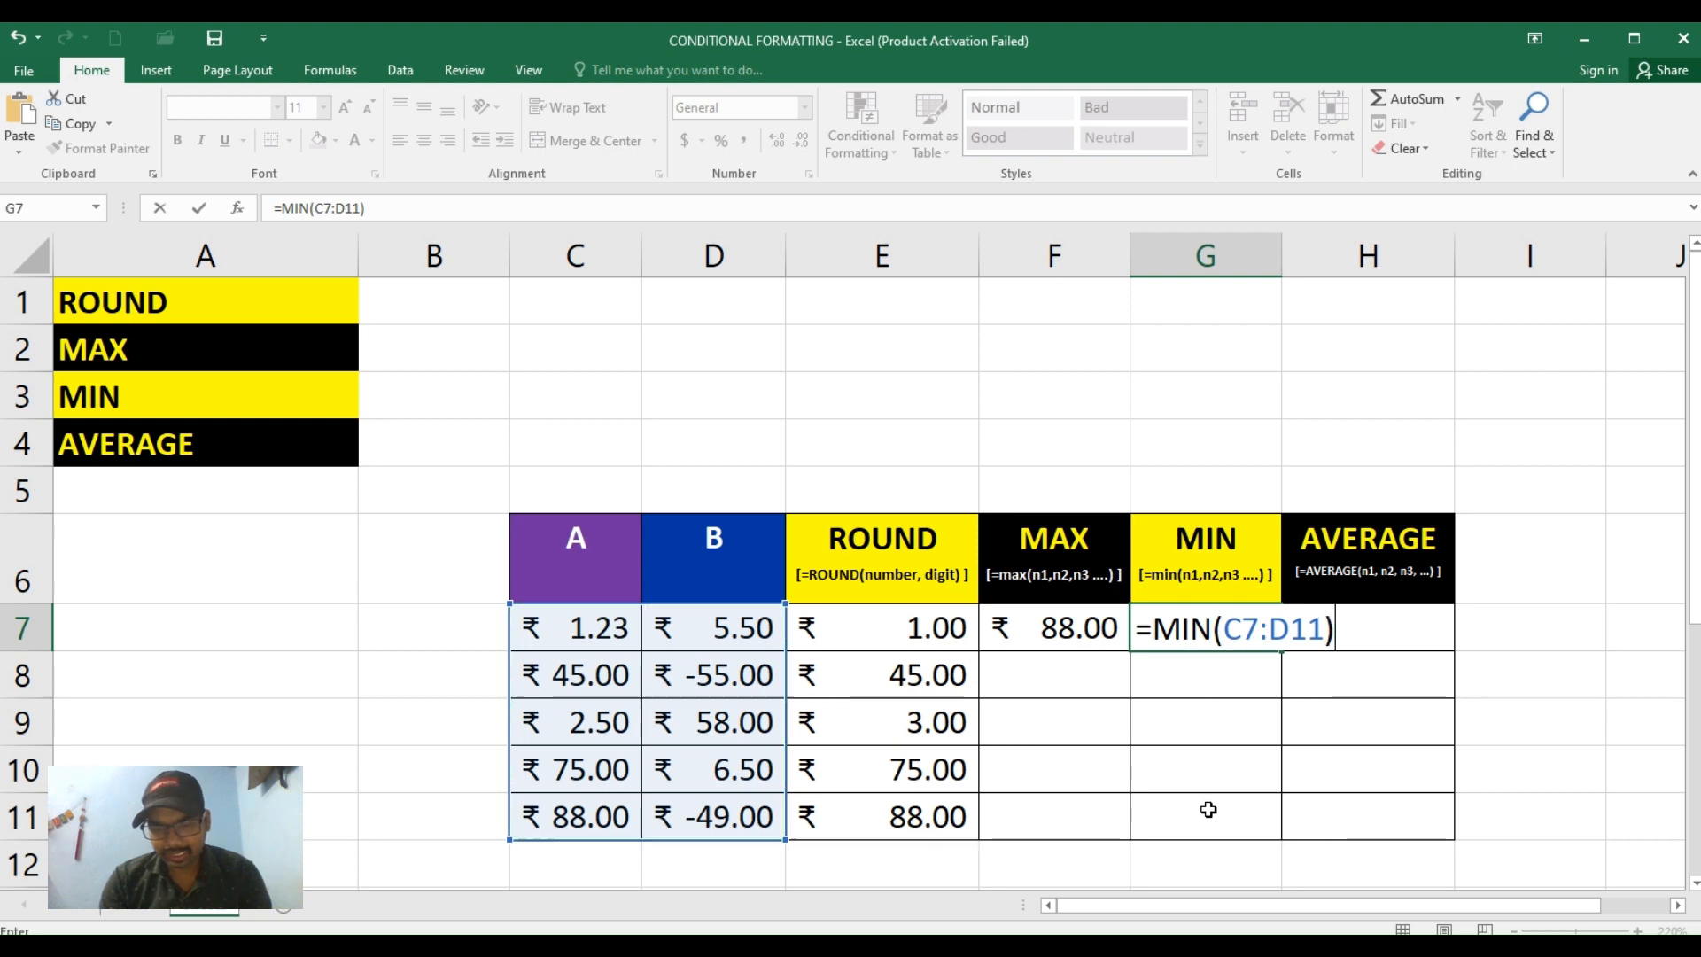
pyautogui.press('Return')
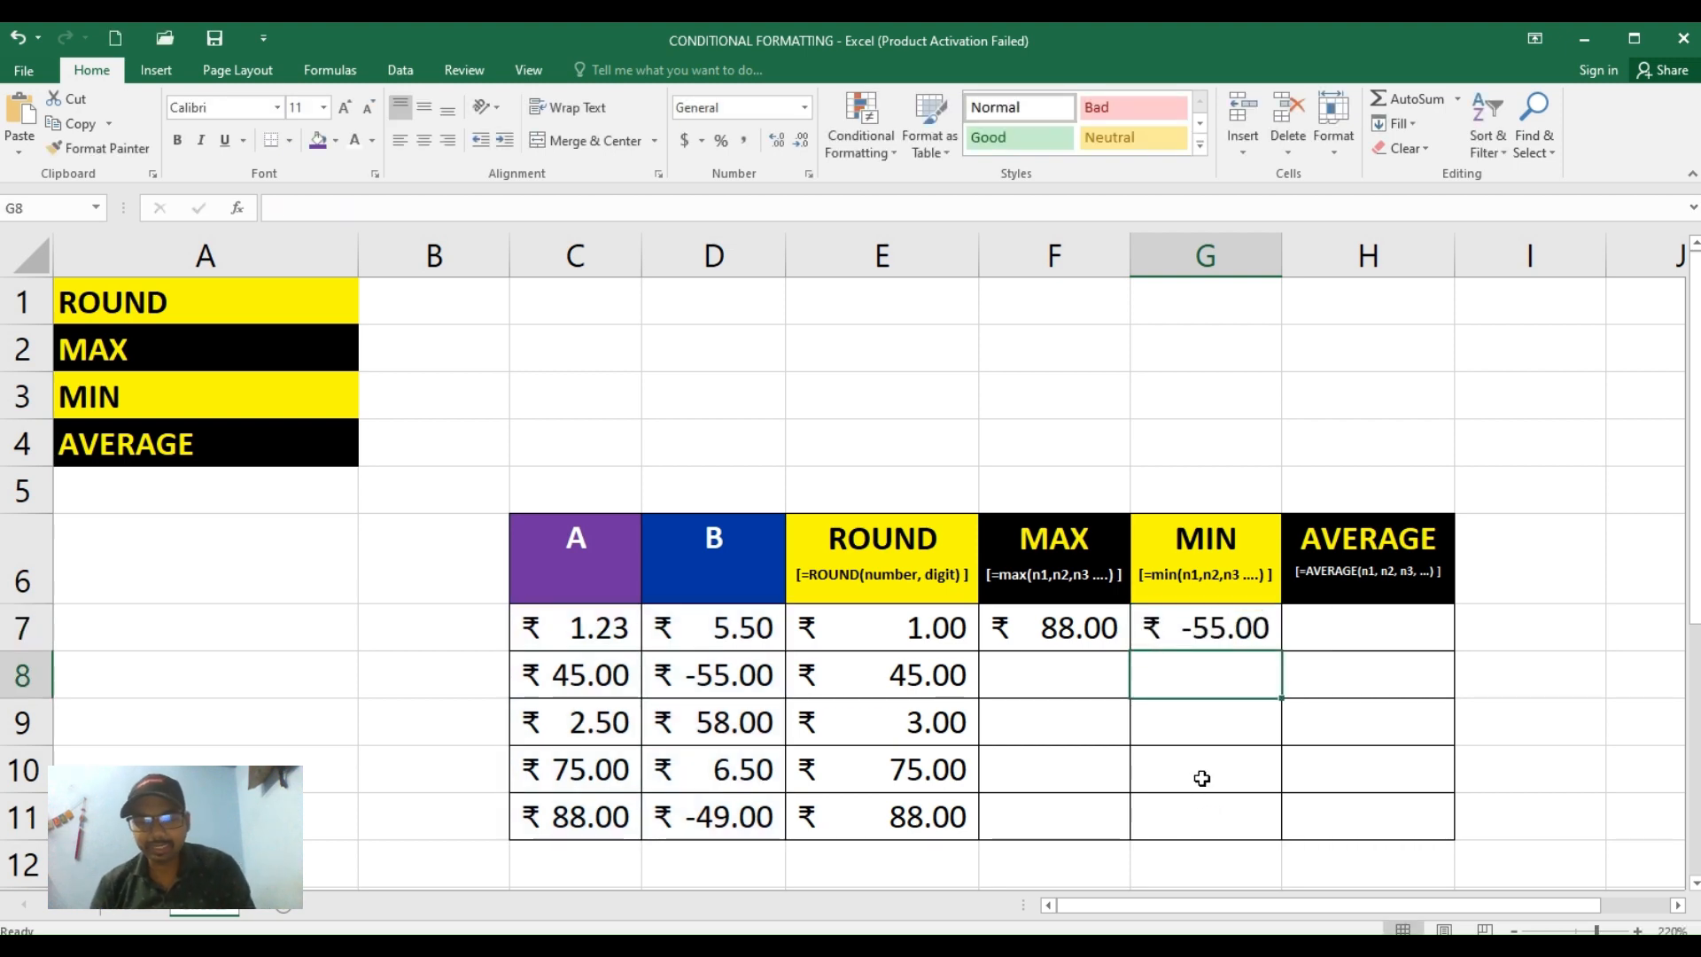
pyautogui.click(1205, 631)
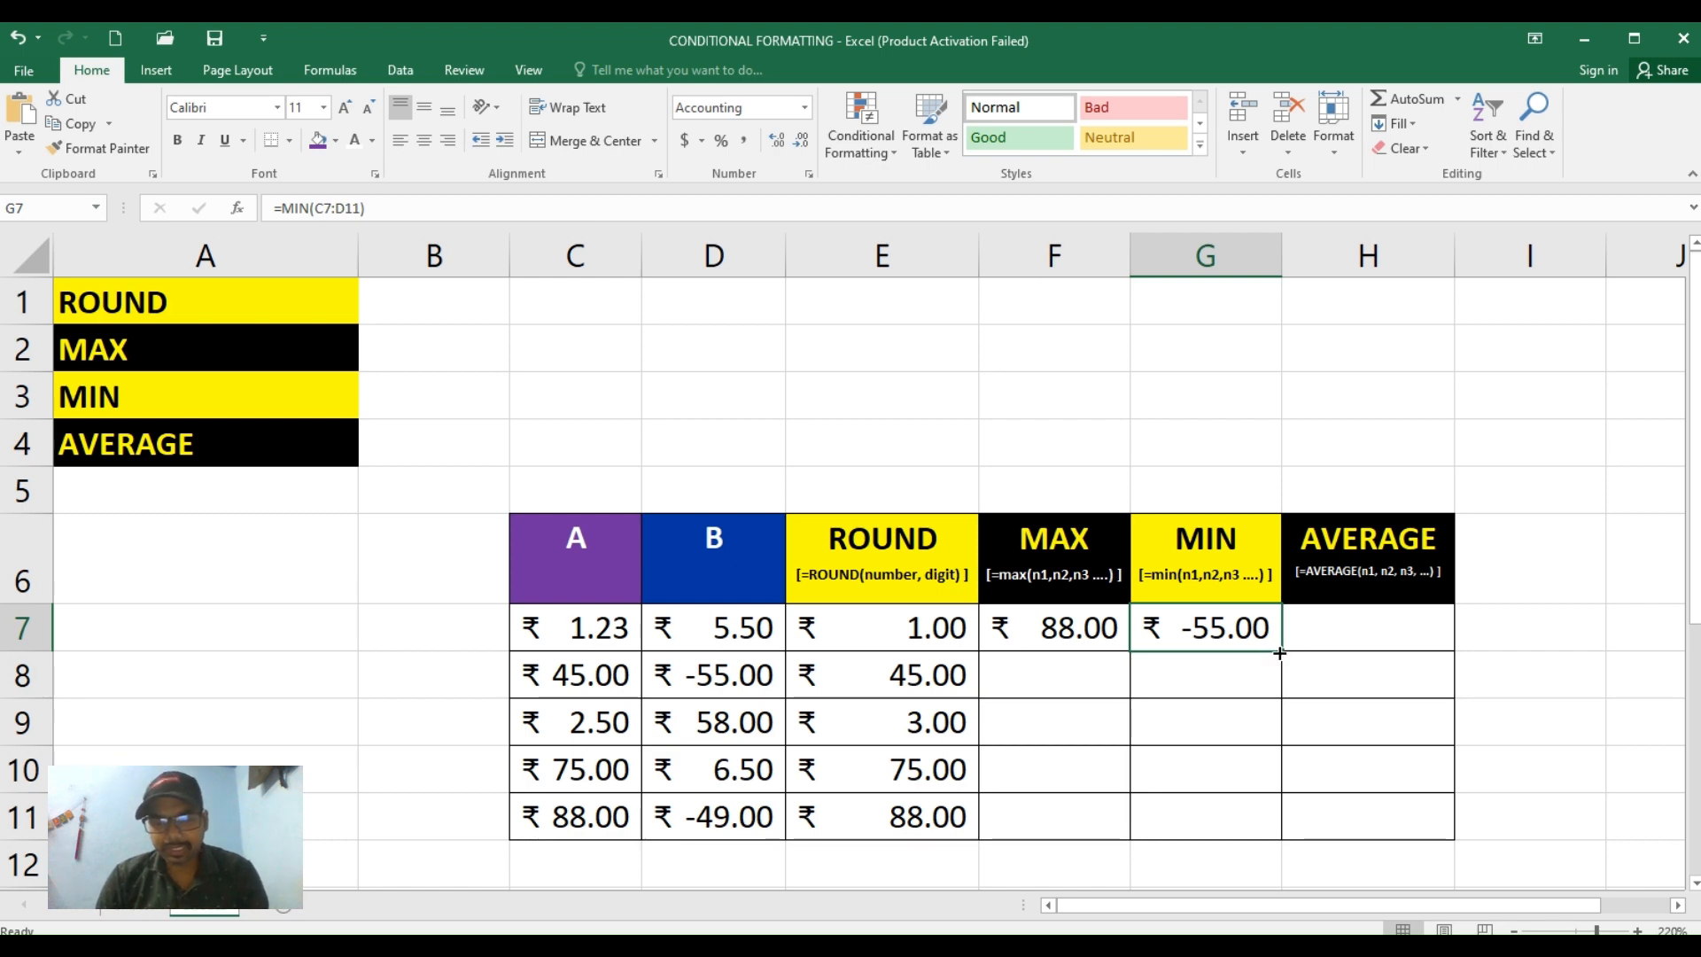
# Step: Enter the formula =AVERAGE(C7:D11) in cell H7 to average all amounts in columns A and B of the table
pyautogui.click(1331, 637)
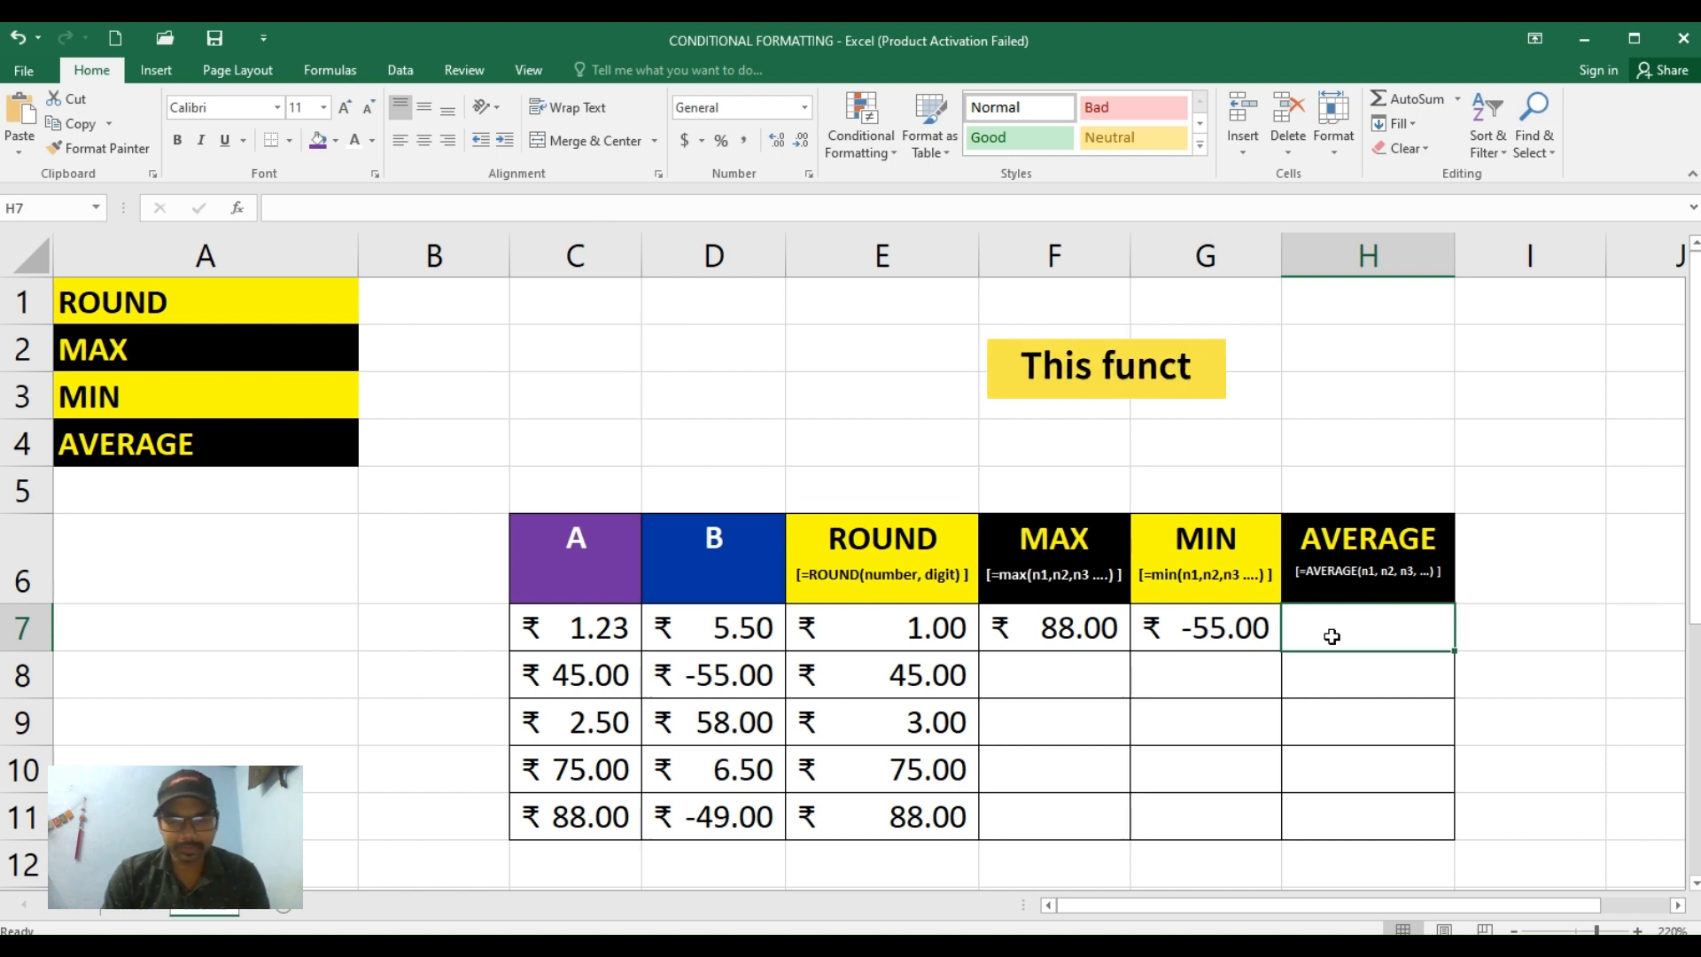
pyautogui.write('=')
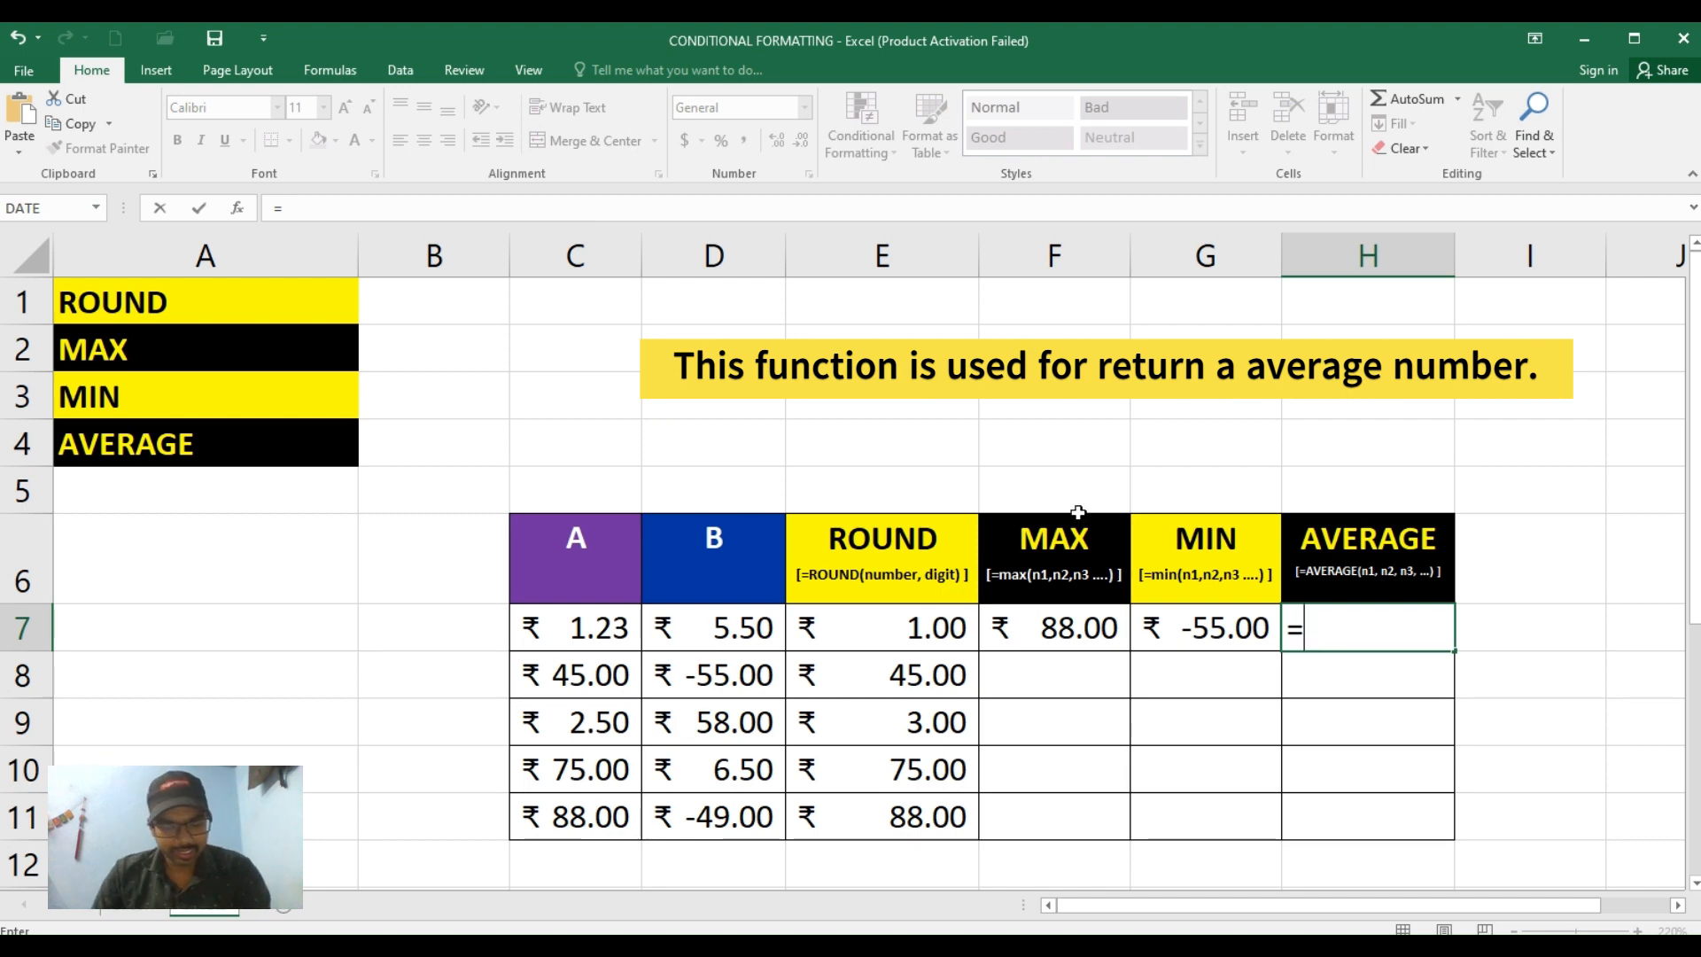
pyautogui.write('AVER')
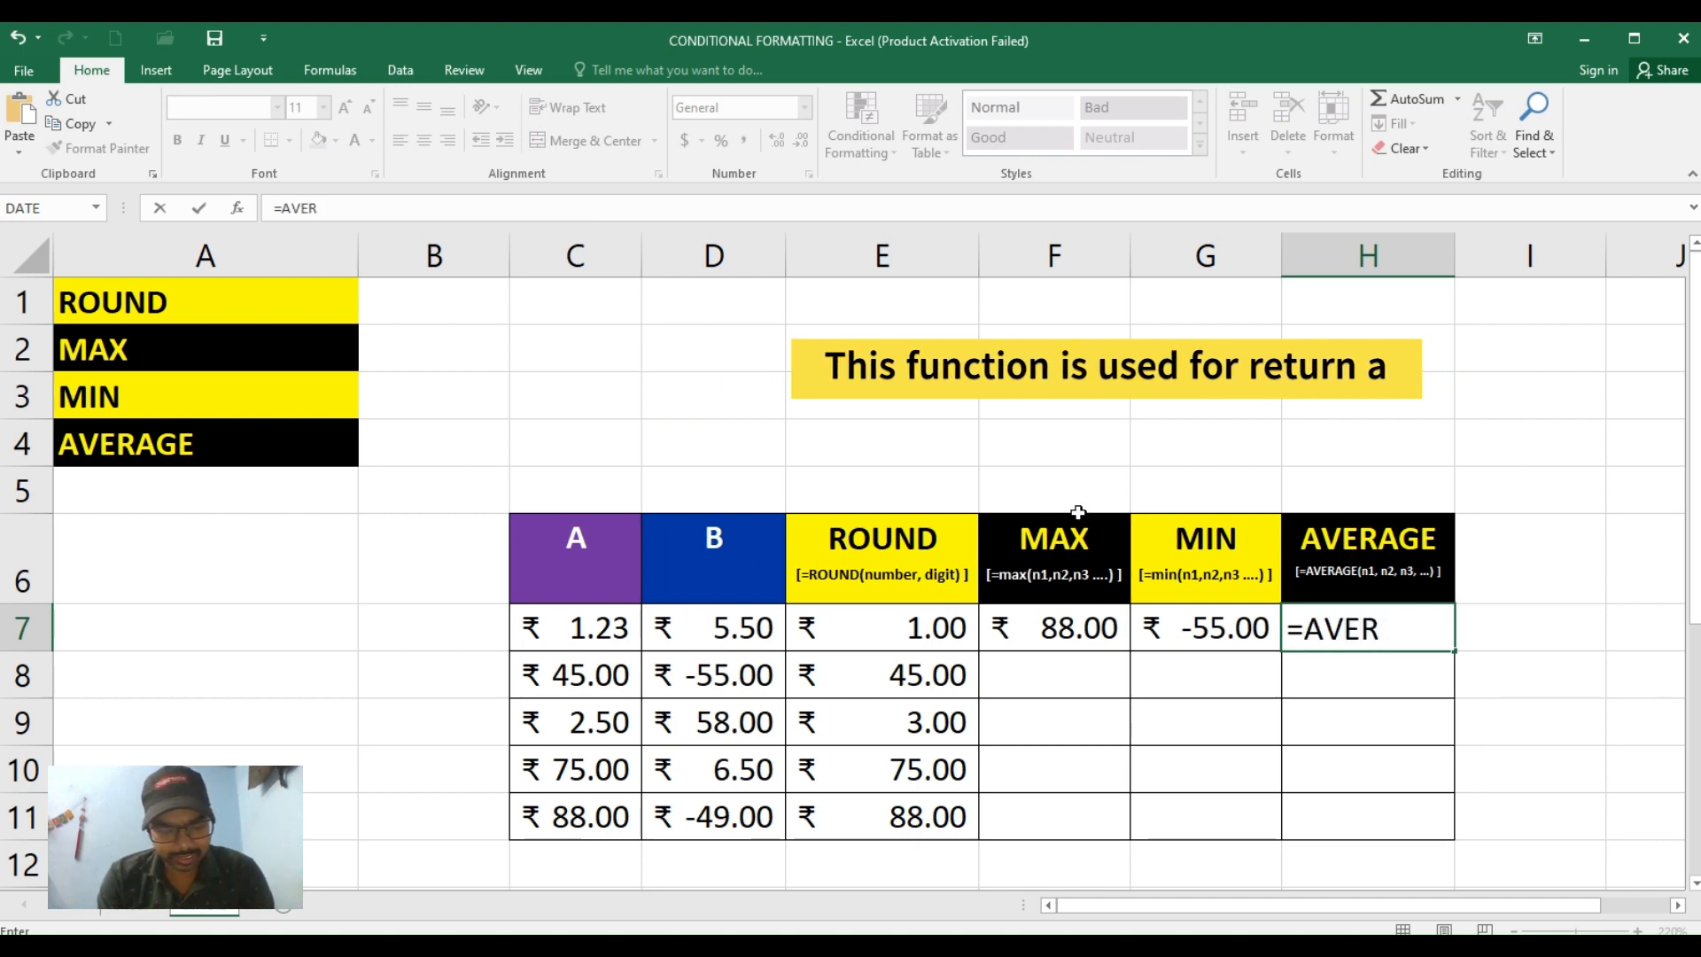
pyautogui.write('AGE(')
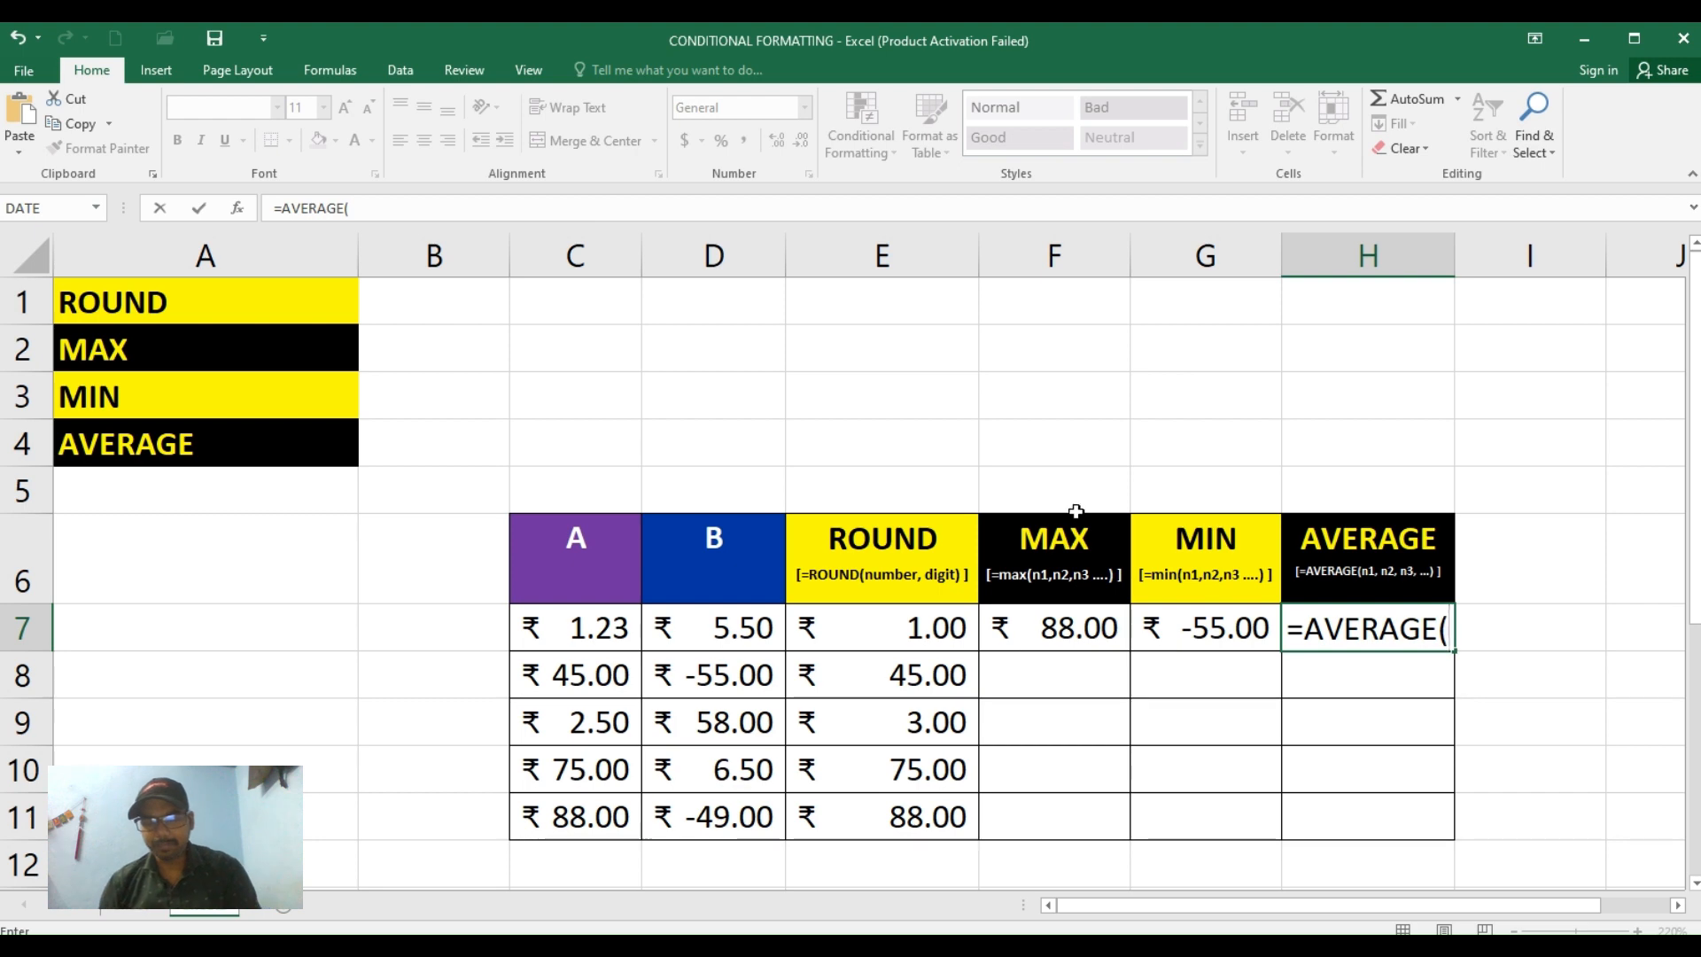
pyautogui.click(535, 627)
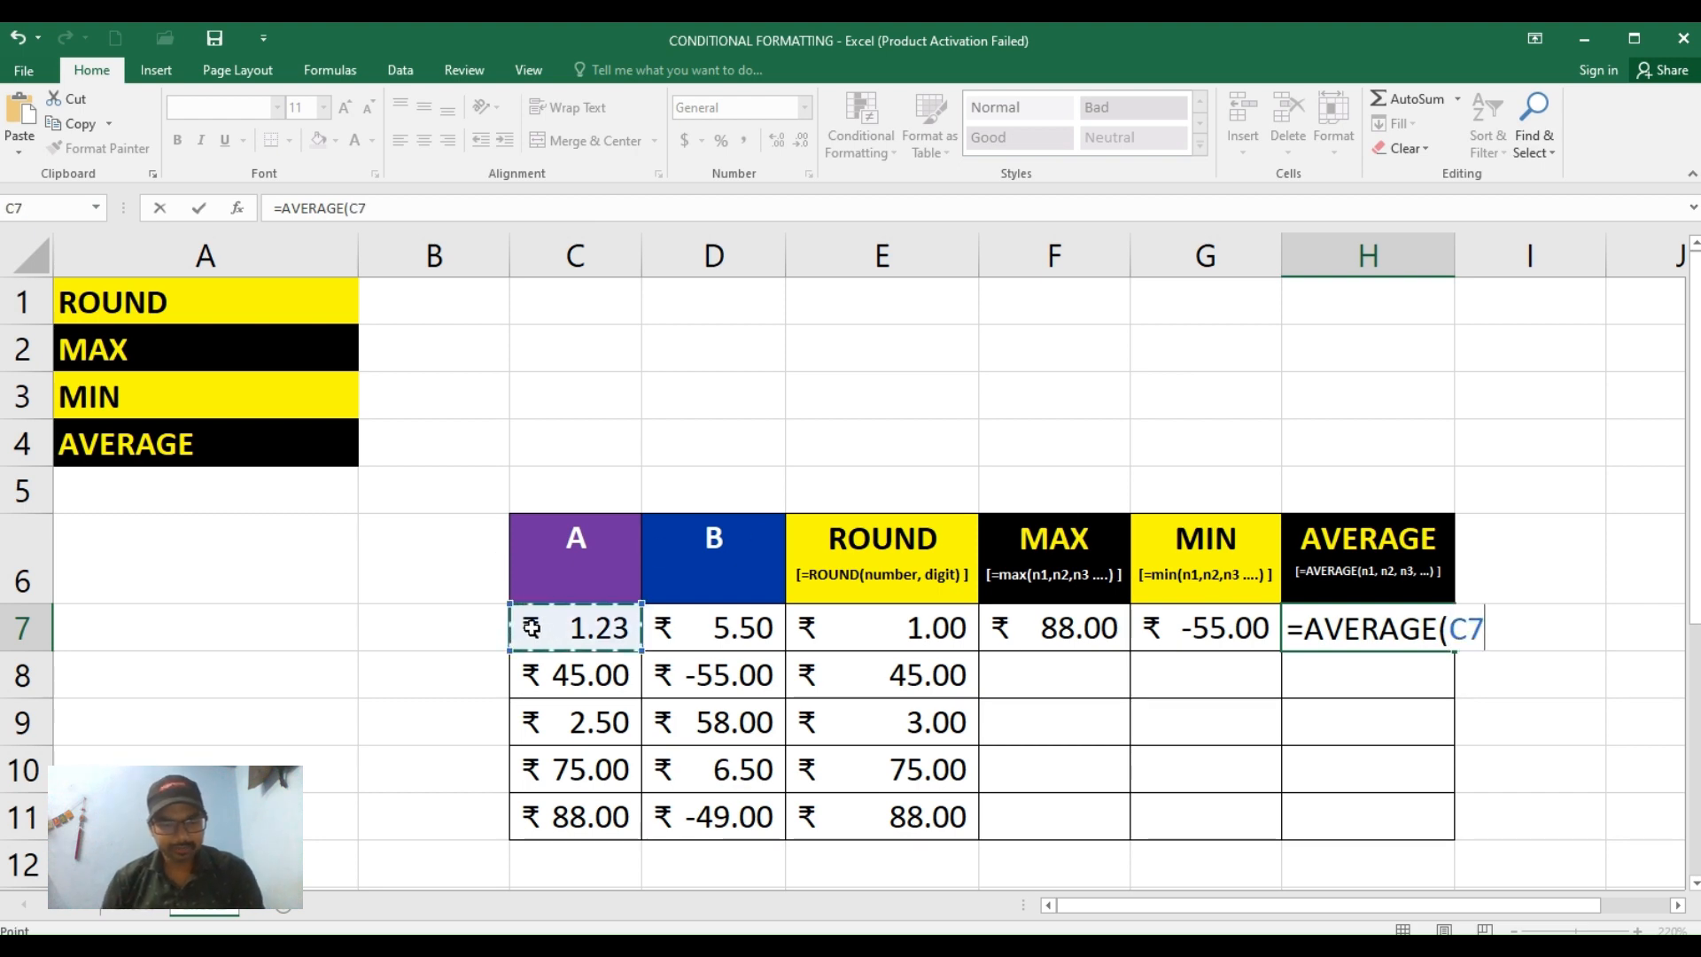
pyautogui.hotkey('shift', 'Down')
pyautogui.hotkey('shift', 'Down')
pyautogui.hotkey('shift', 'Down')
pyautogui.hotkey('shift', 'Down')
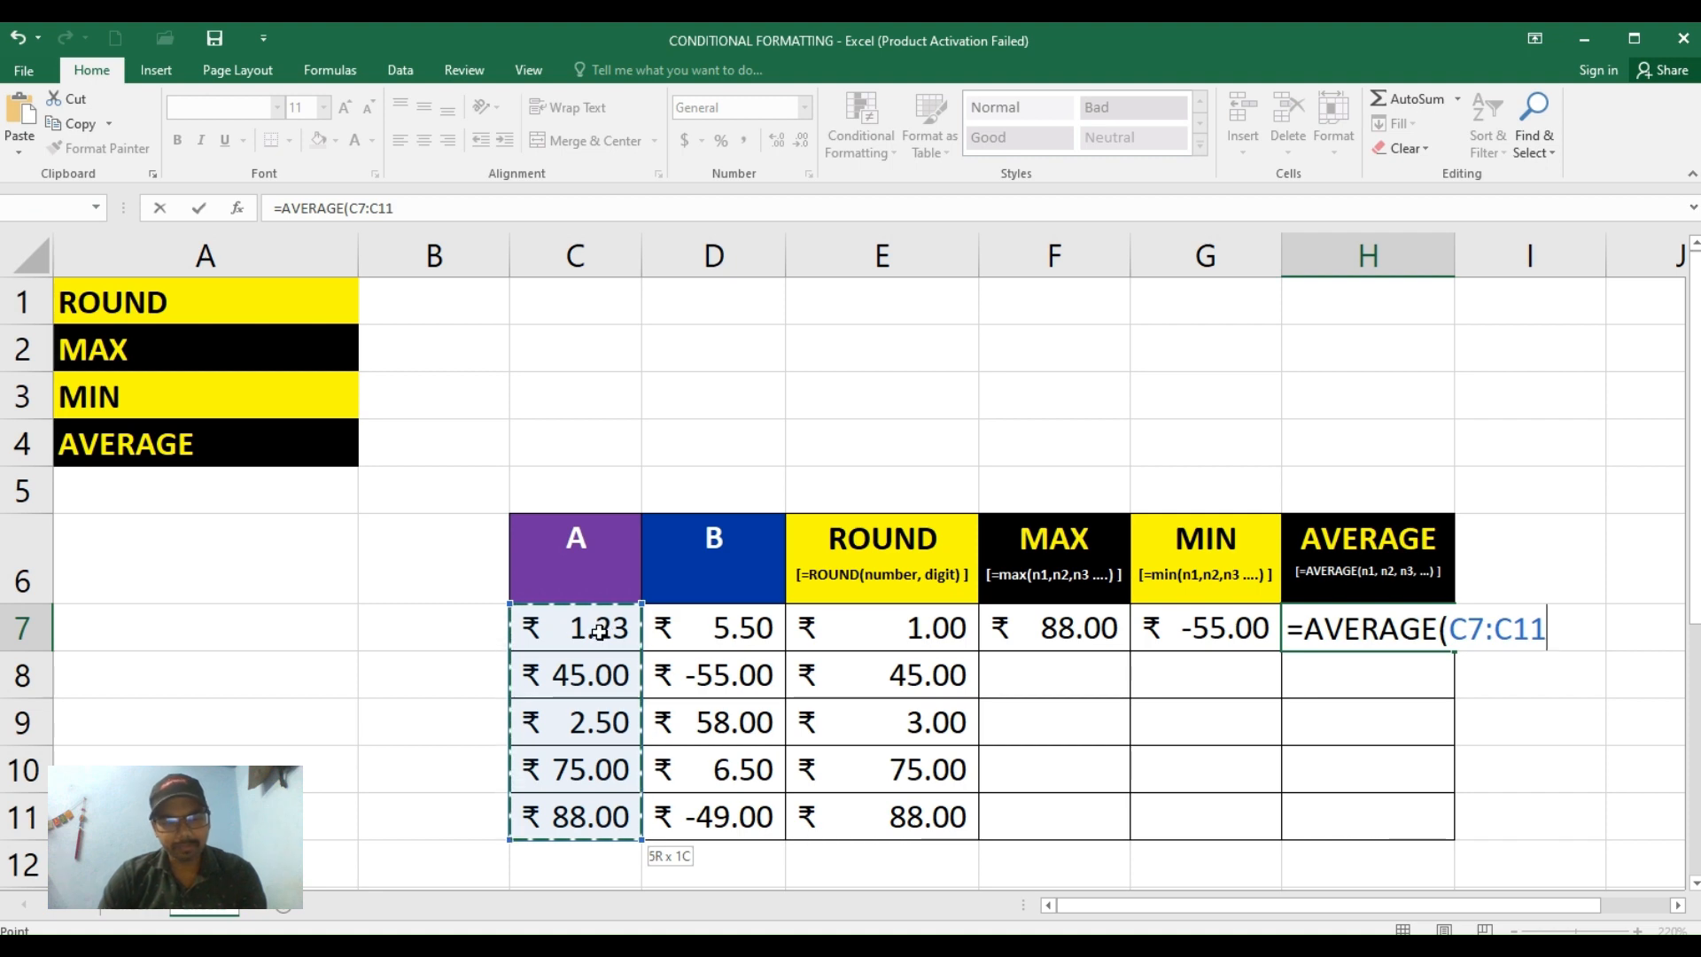
pyautogui.hotkey('shift', 'Right')
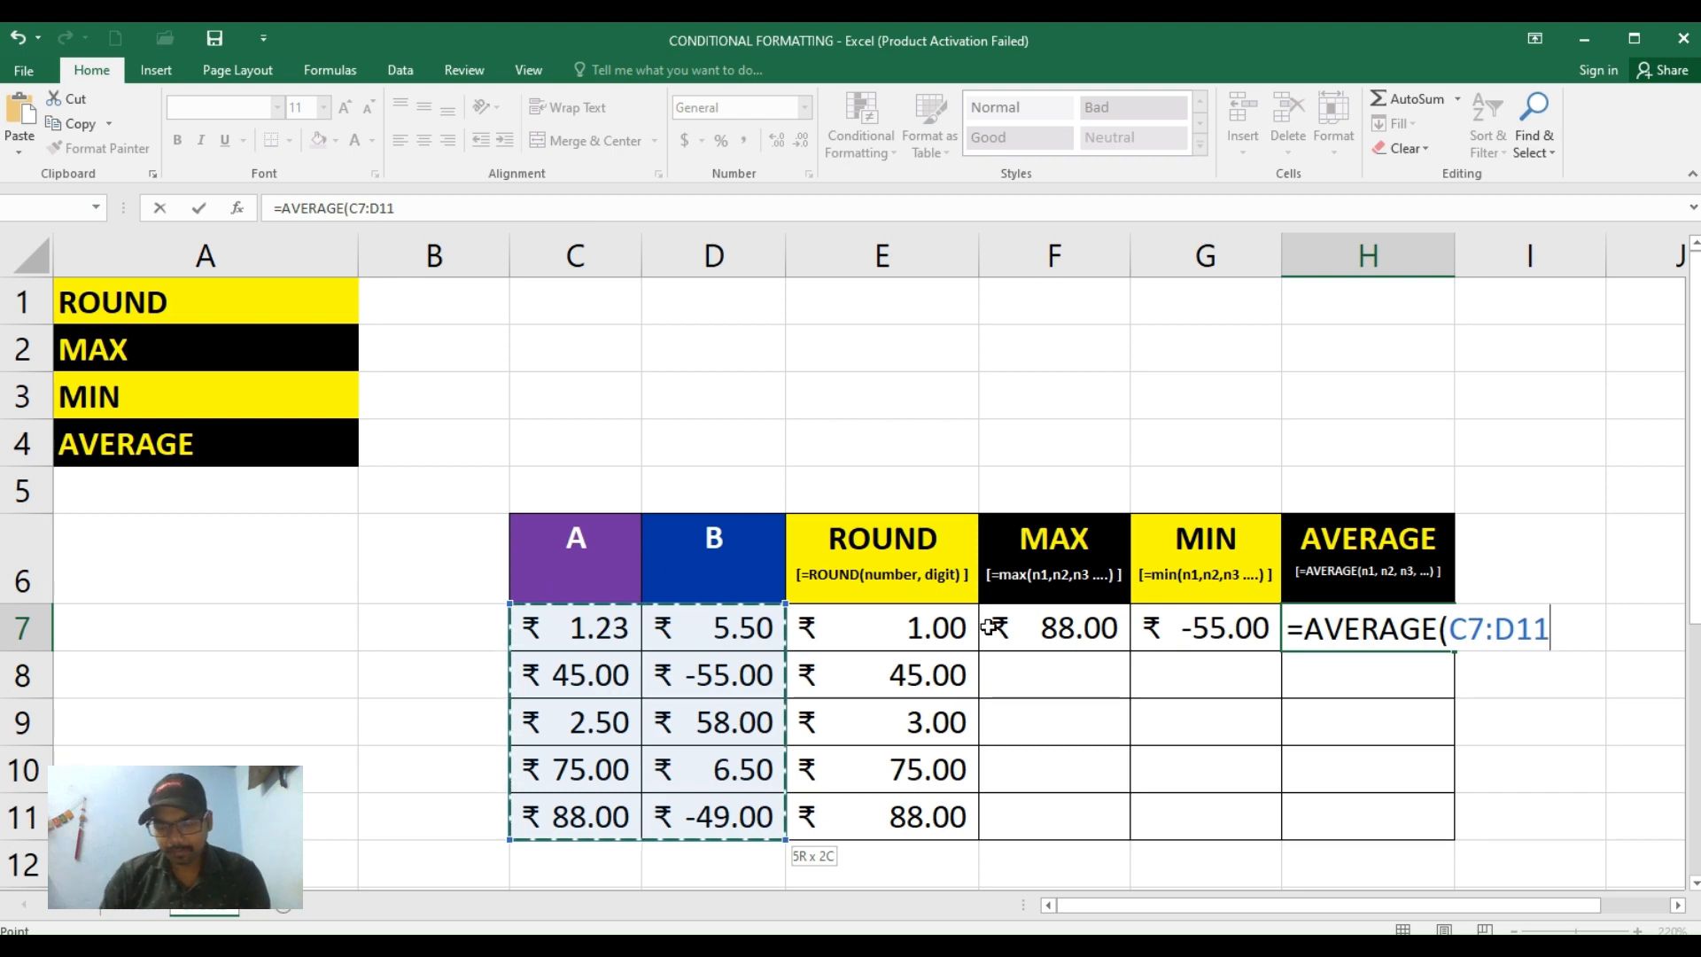
pyautogui.write(')')
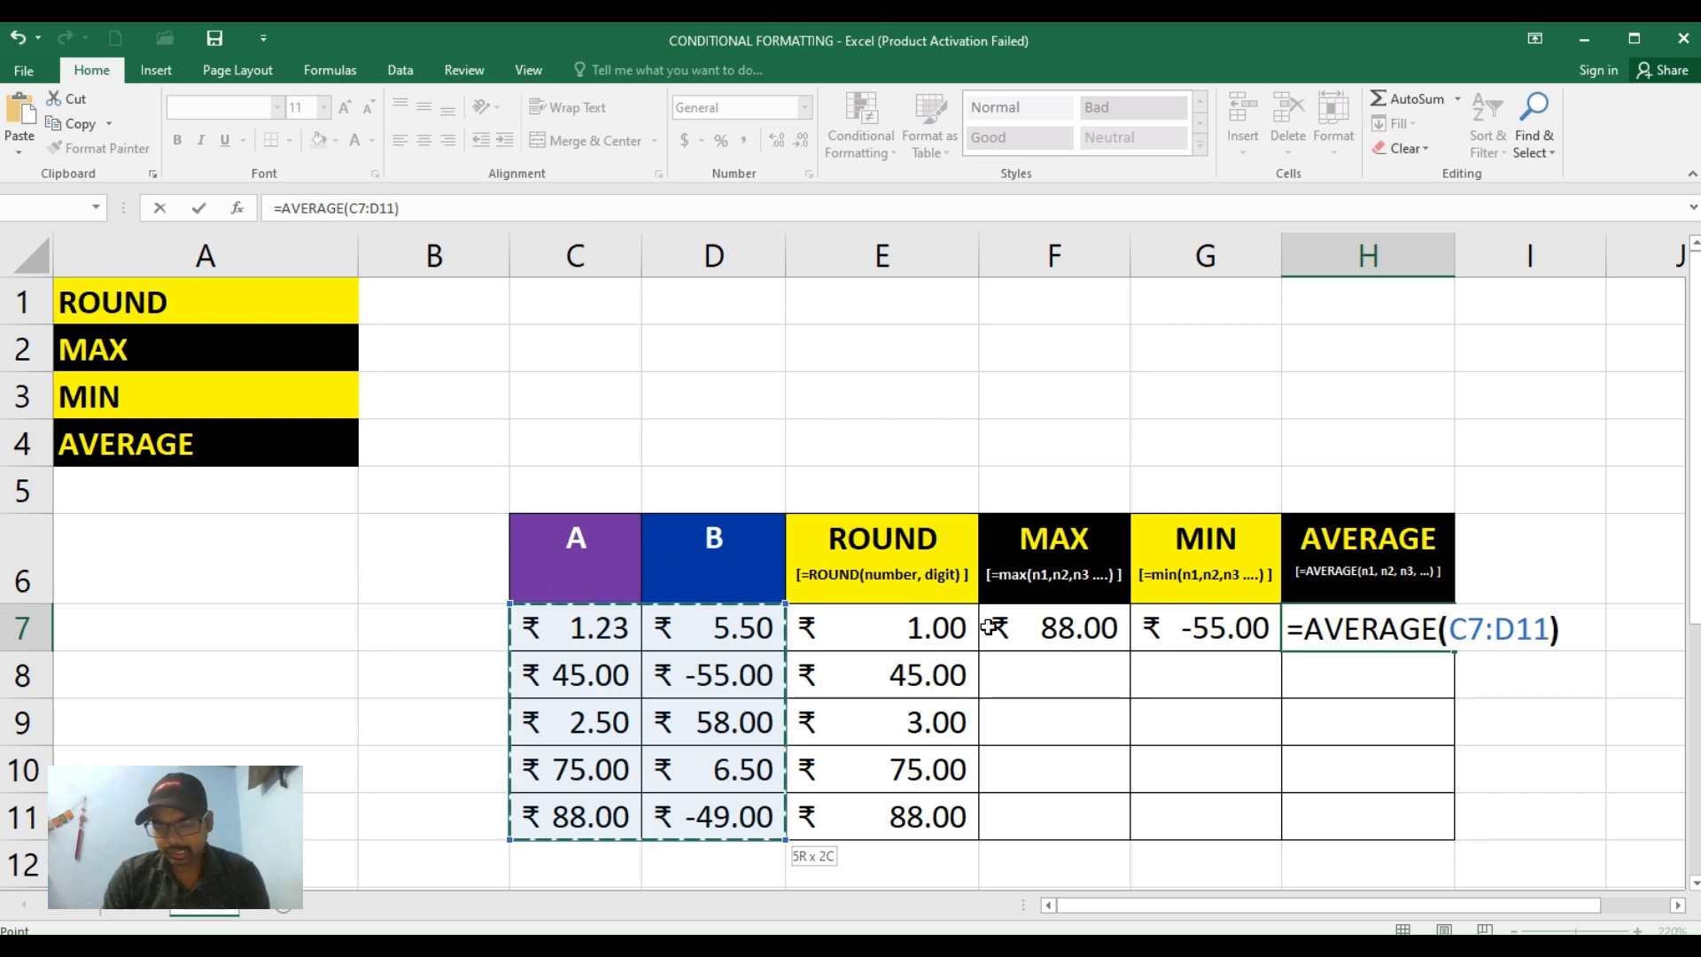
pyautogui.press('Return')
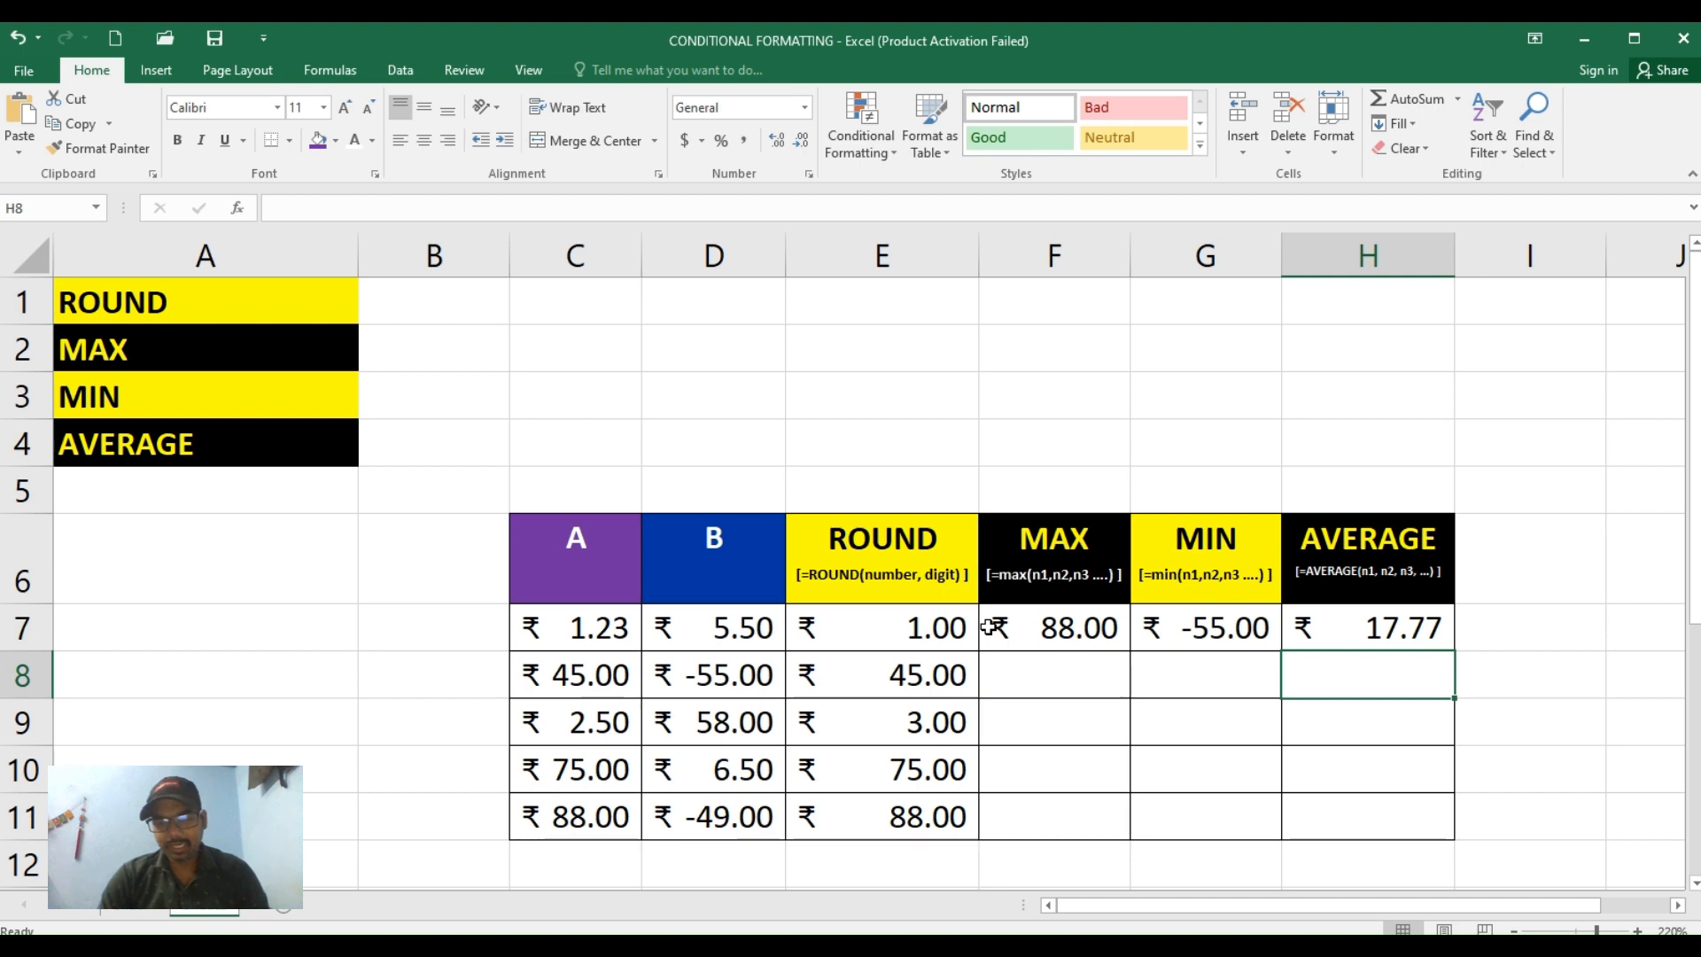